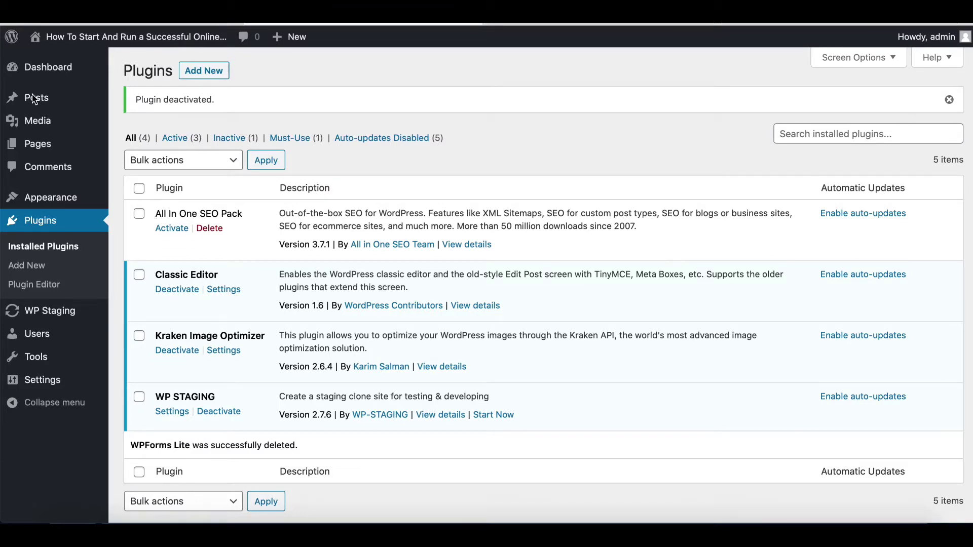
- Create a new page titled "Contact Form" and publish it
mouse_move(48, 147)
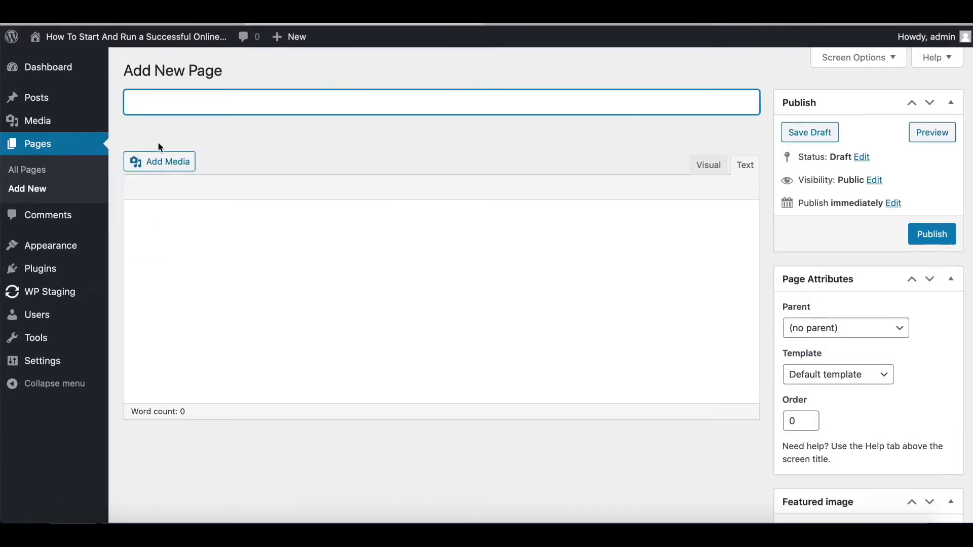
type("Contact Form")
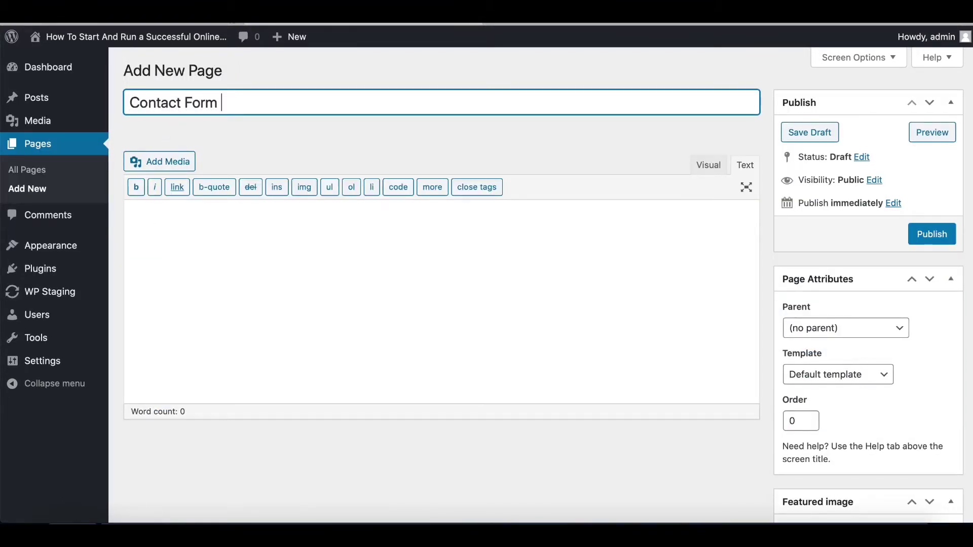
left_click(911, 232)
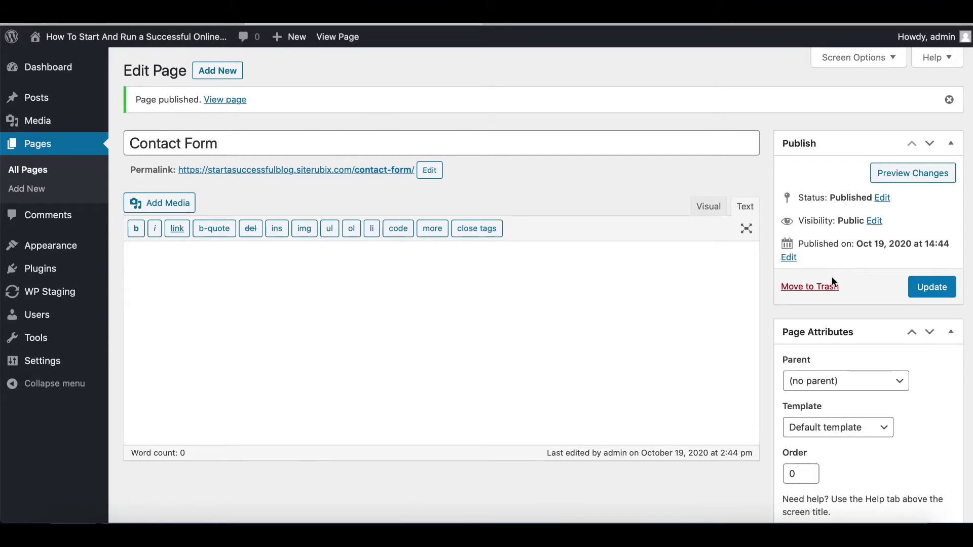
scroll(834, 276, "down", 1)
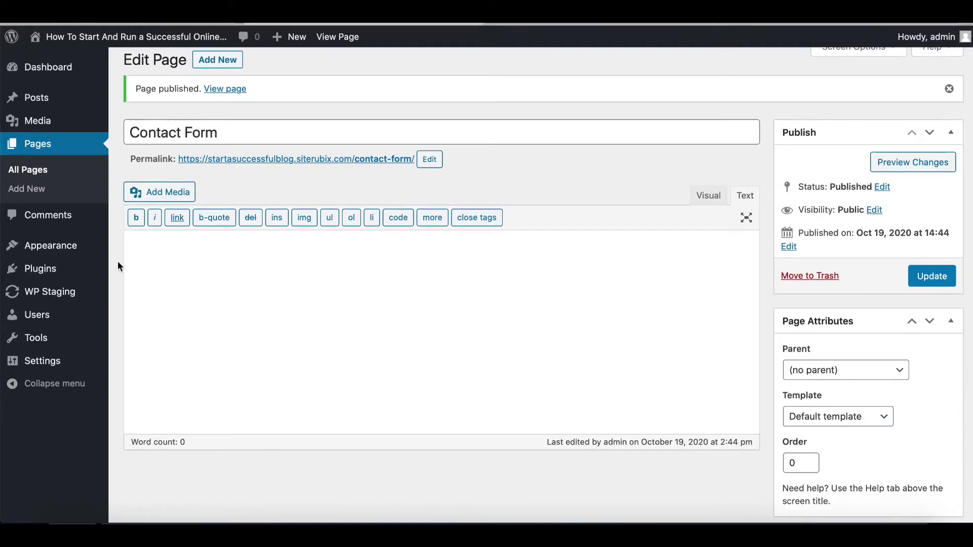
- Search the Add Plugins directory for "WPForms"
mouse_move(50, 273)
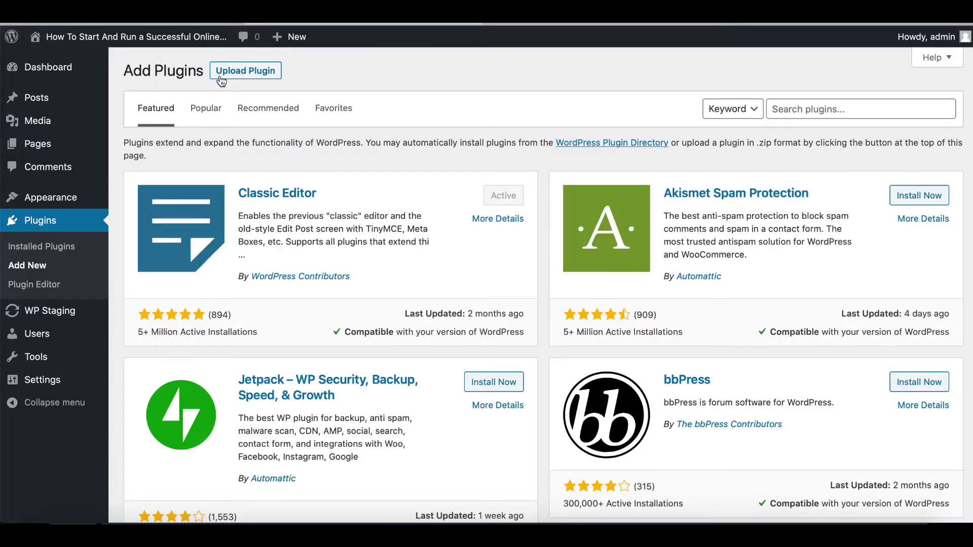
left_click(816, 111)
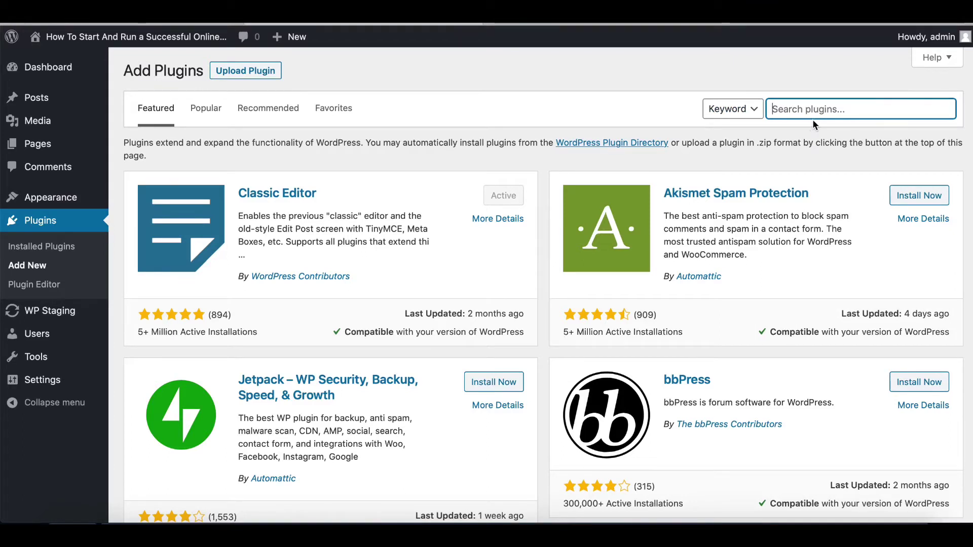
type("WPFo")
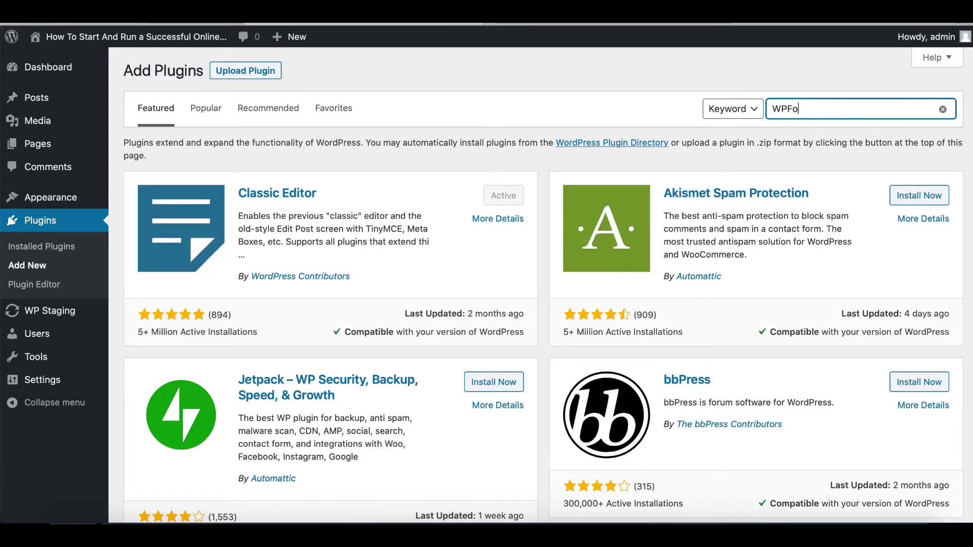
type("rms")
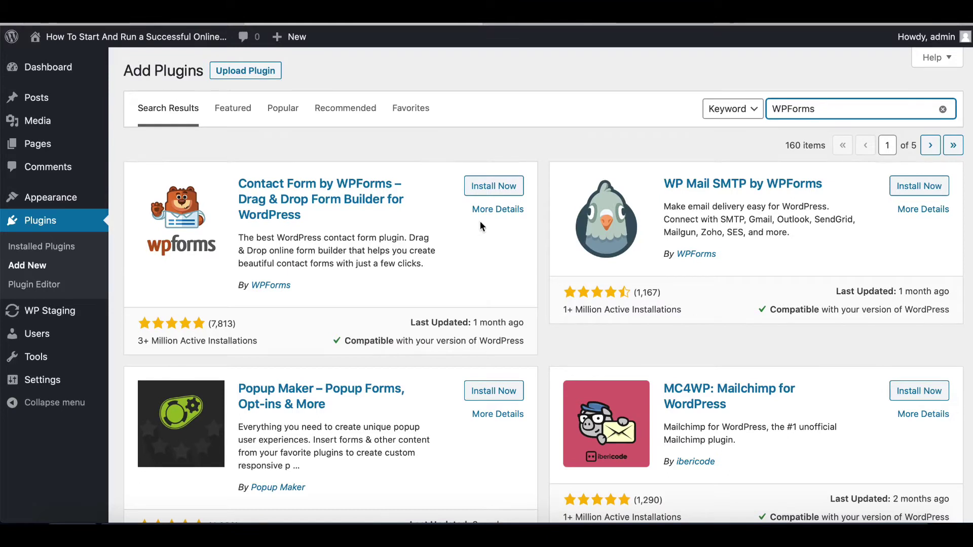
- Switch to the WordPress.org website and search it for "wpforms"
left_click(801, 24)
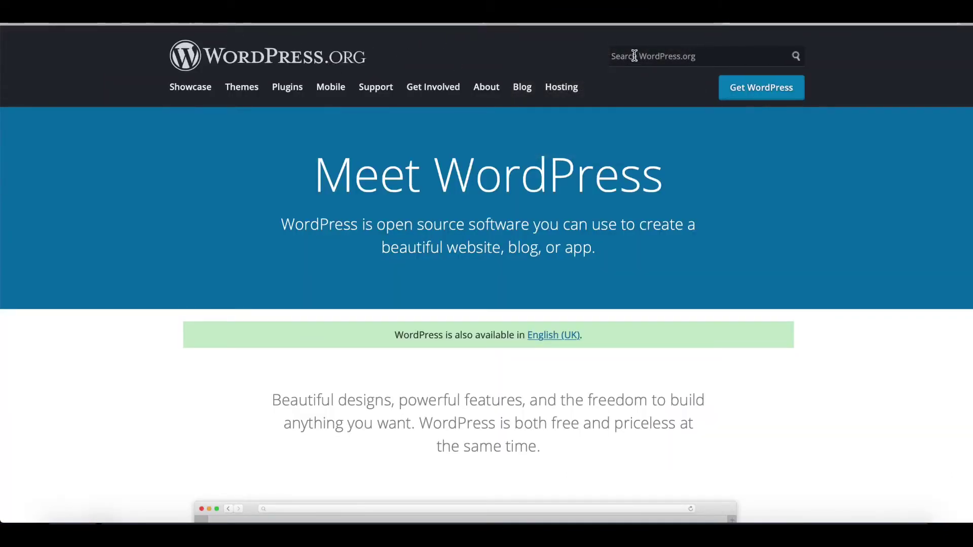
left_click(652, 57)
type("wpforms")
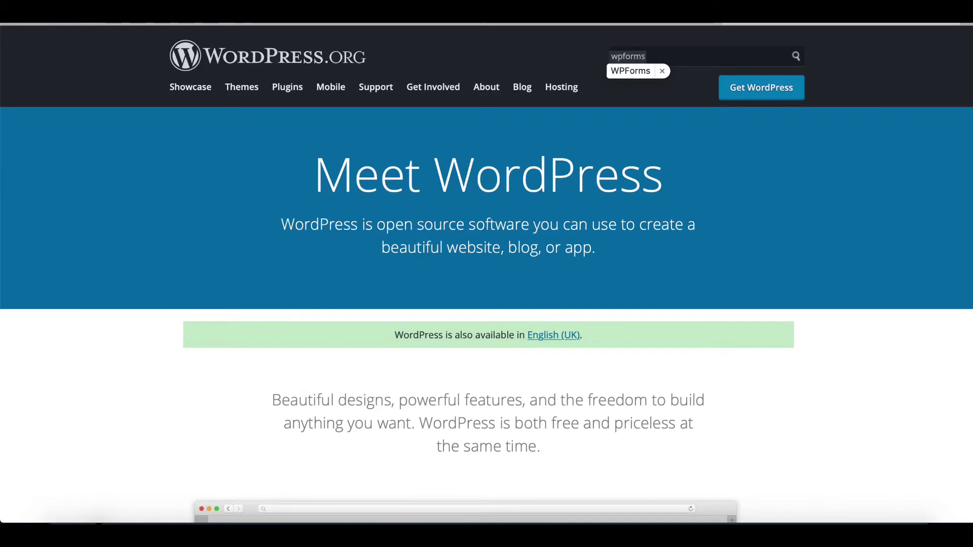
key("Return")
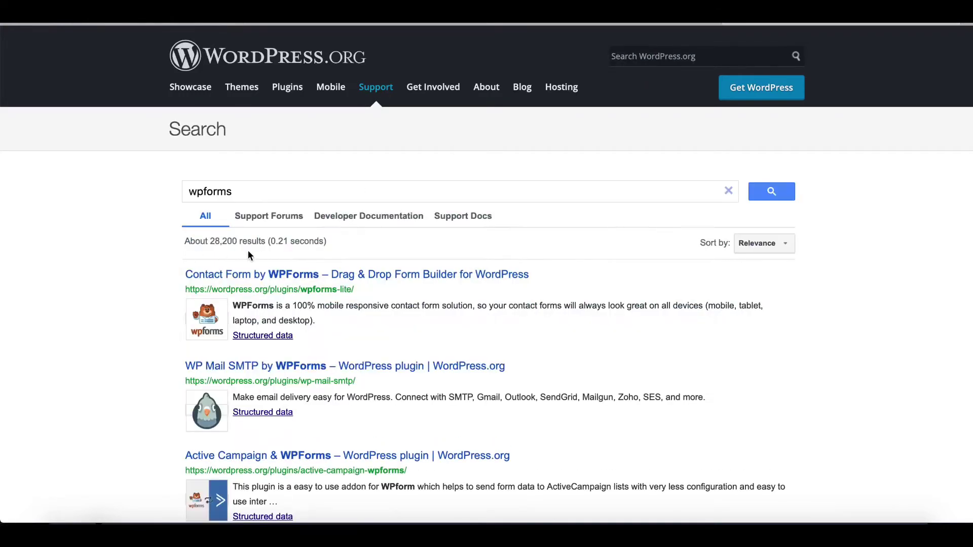
- Download the plugin from the "Contact Form by WPForms – Drag & Drop Form Builder for WordPress" page
left_click(447, 277)
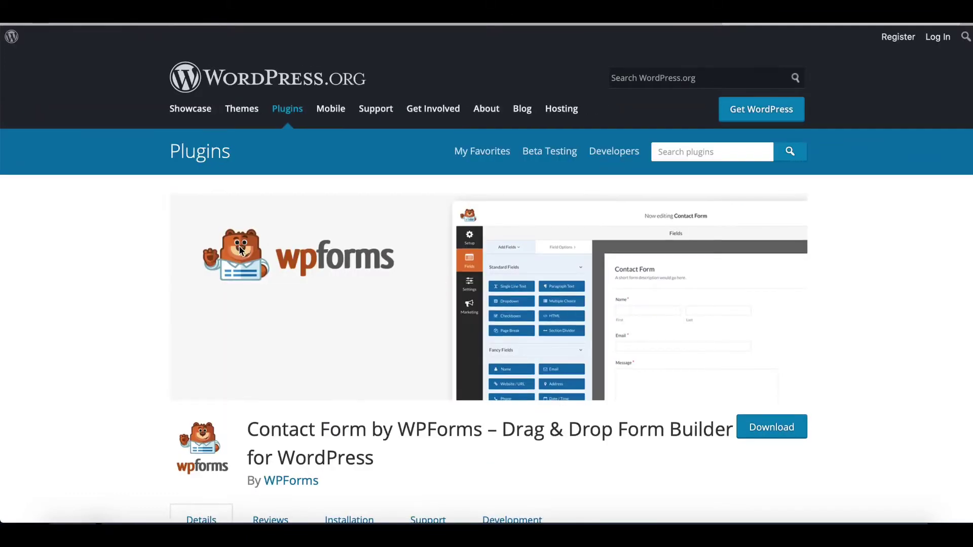
scroll(623, 211, "down", 4)
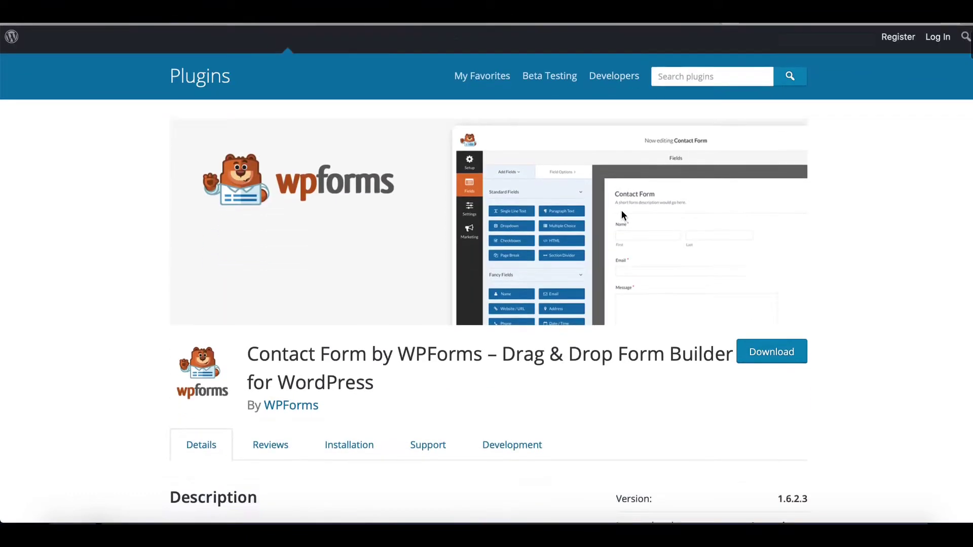
left_click(789, 236)
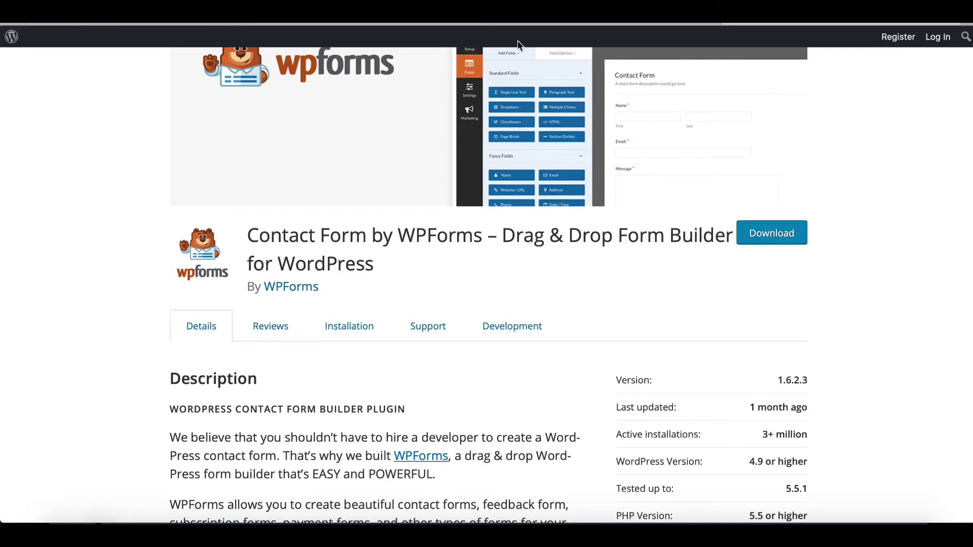
- Back in the site's Add Plugins page, install the plugin from wpforms-lite.zip in Downloads and activate it
left_click(420, 24)
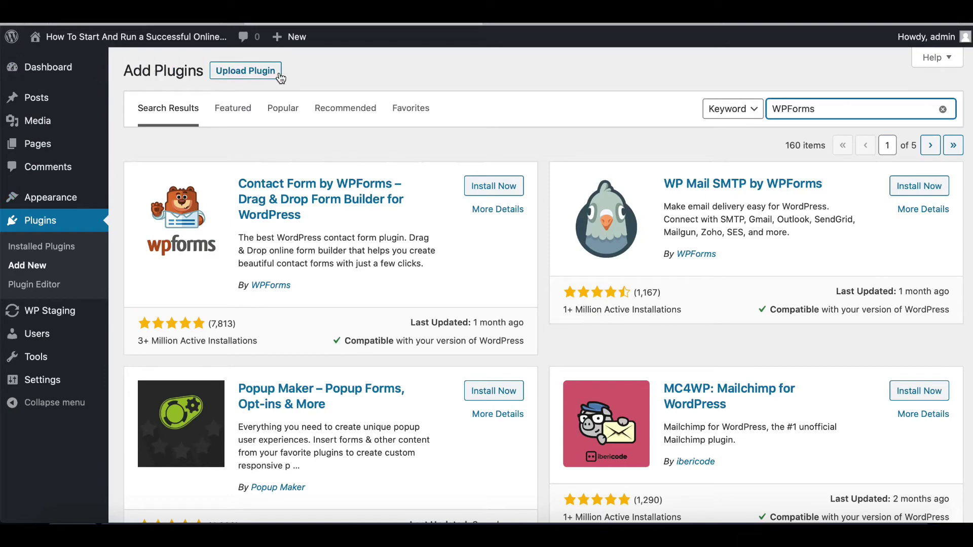
left_click(257, 76)
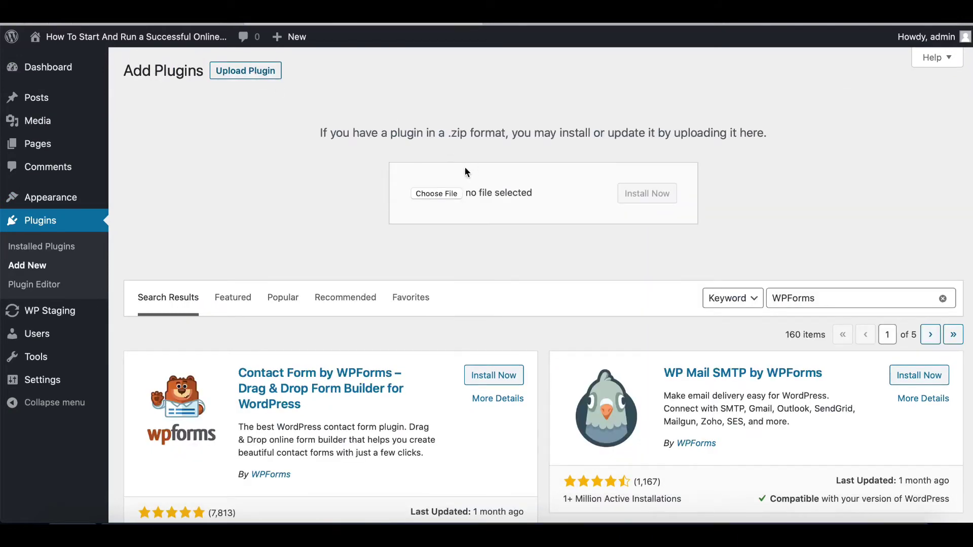
left_click(434, 195)
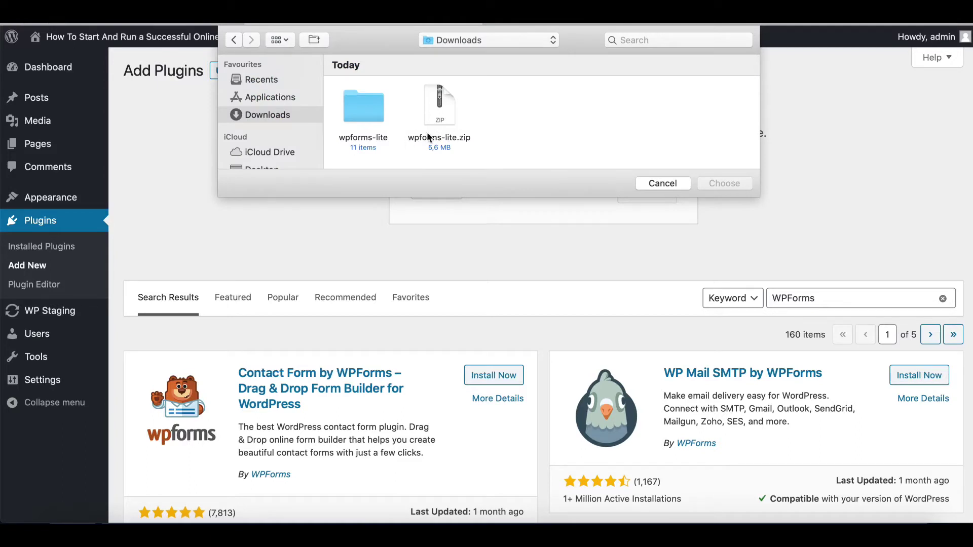
left_click(436, 104)
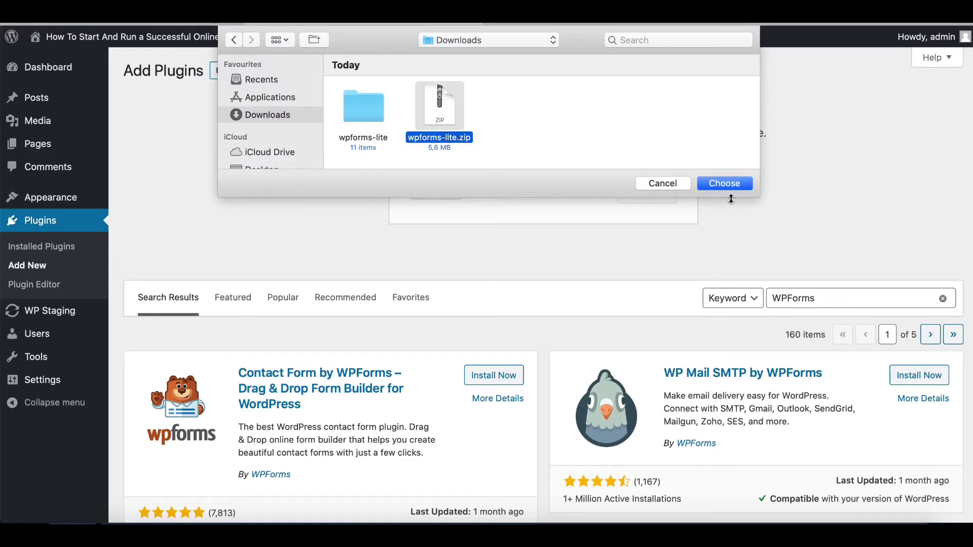
left_click(720, 184)
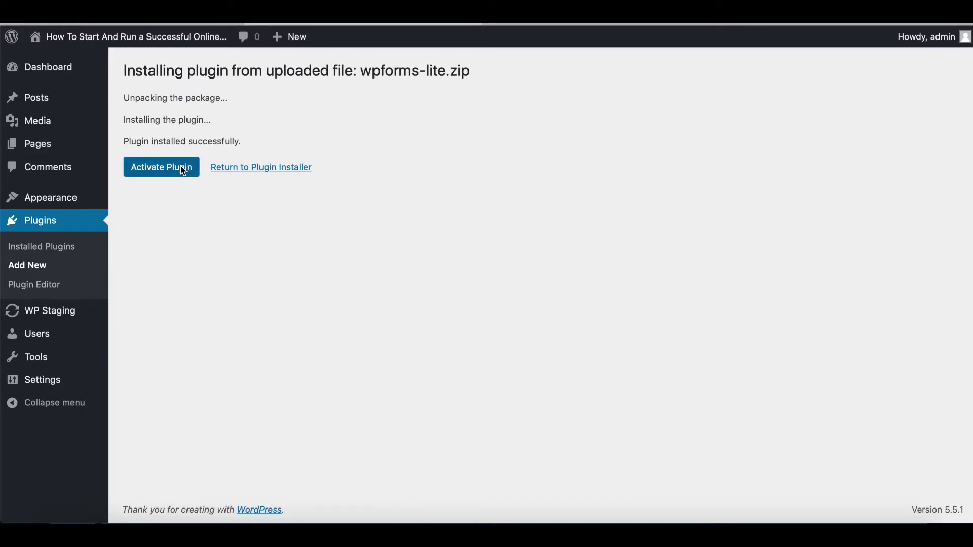
left_click(162, 167)
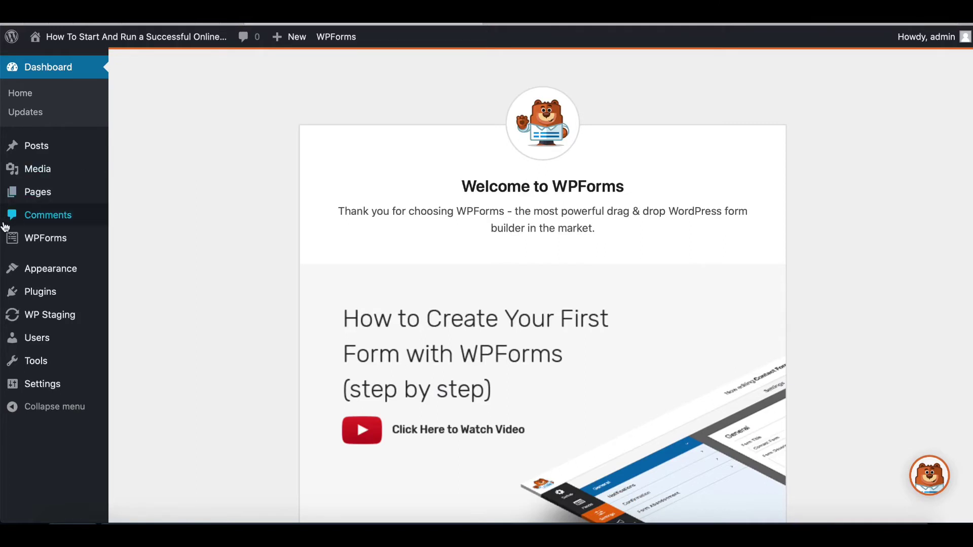
- Create a new WPForms form named "Contact Form 1" from the Simple Contact Form template
mouse_move(36, 246)
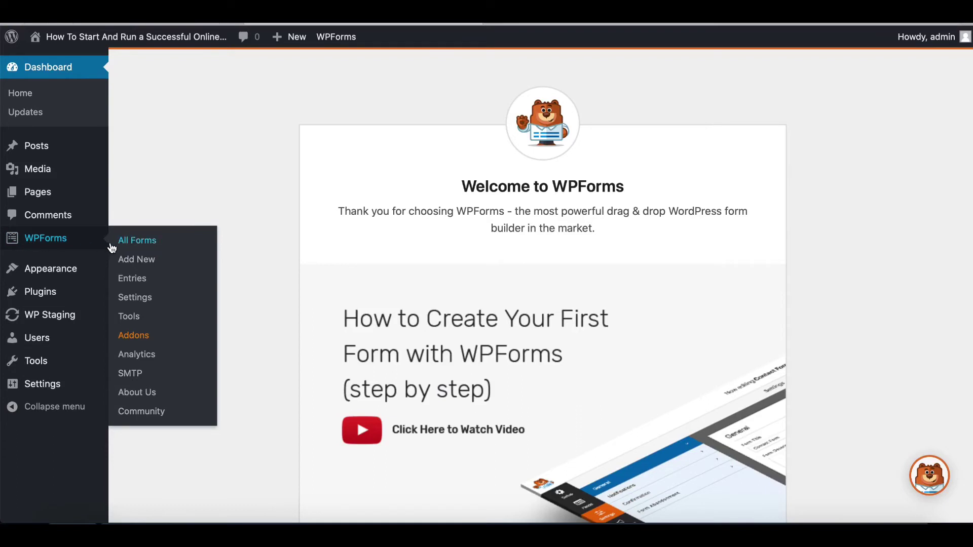
left_click(132, 261)
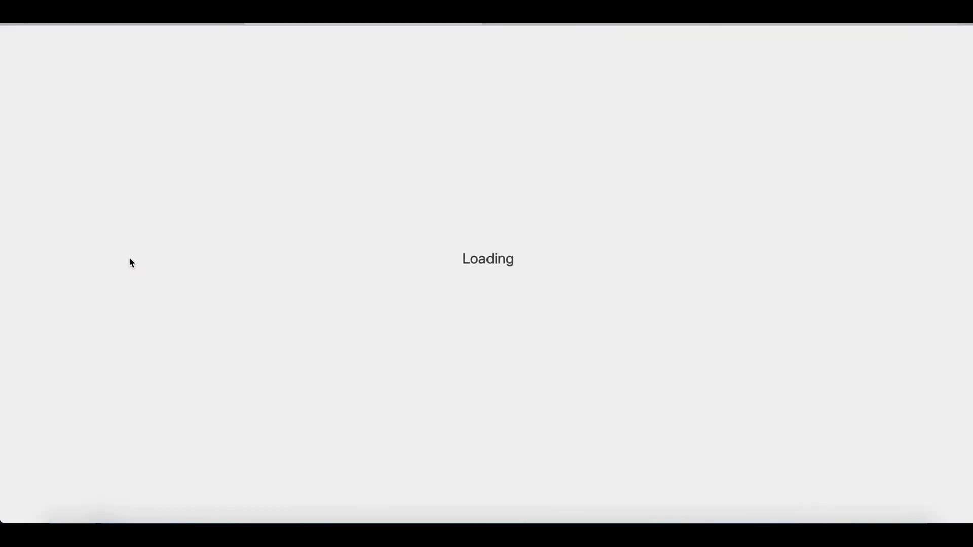
scroll(129, 258, "down", 1)
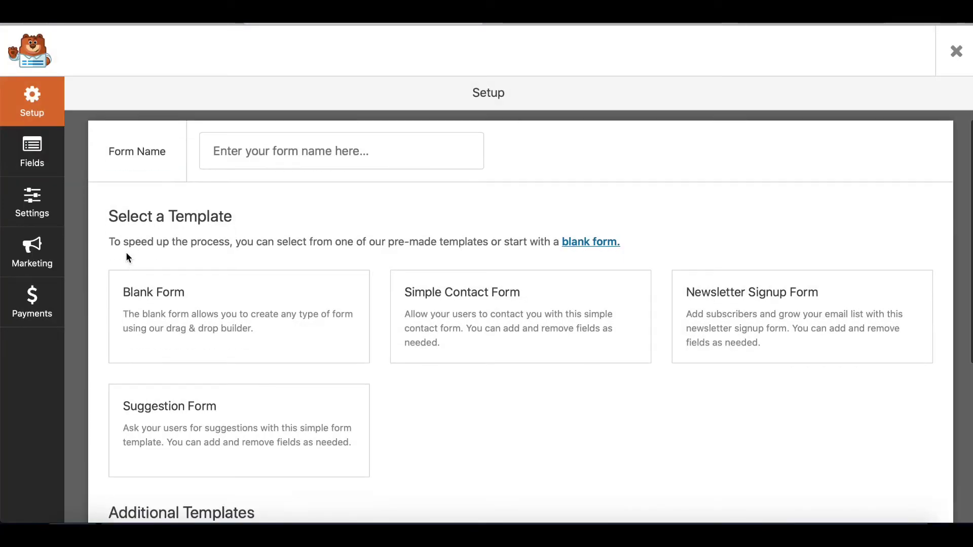
left_click(315, 153)
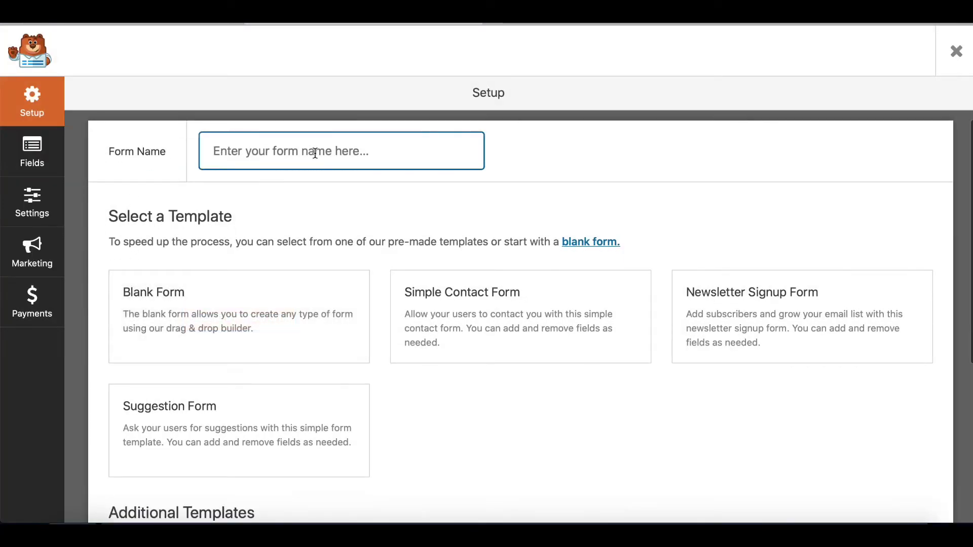
type("Con")
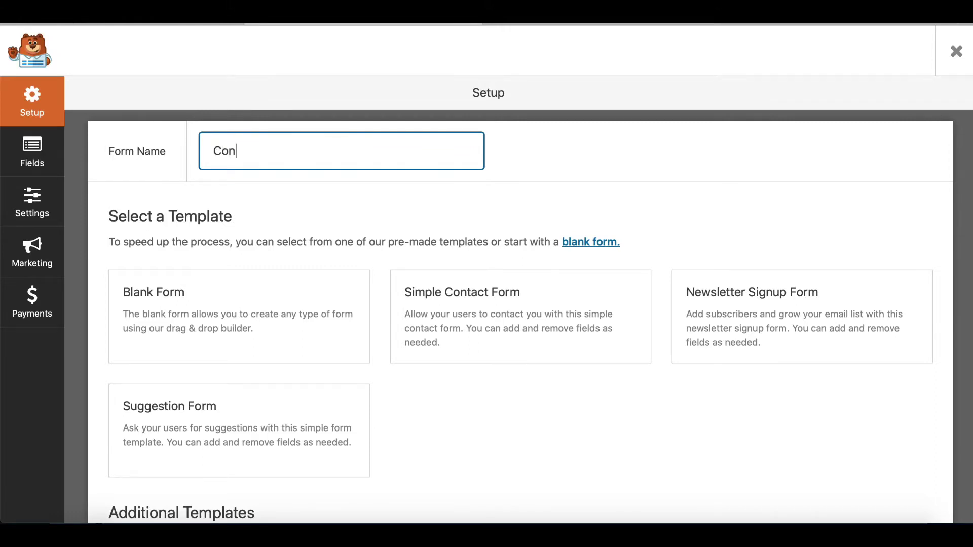
type("tact Form 1")
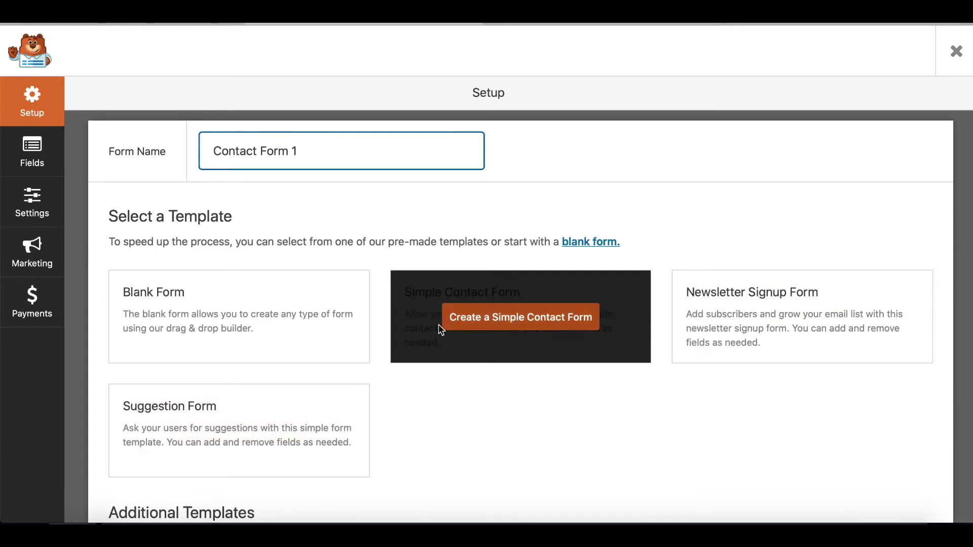
left_click(540, 326)
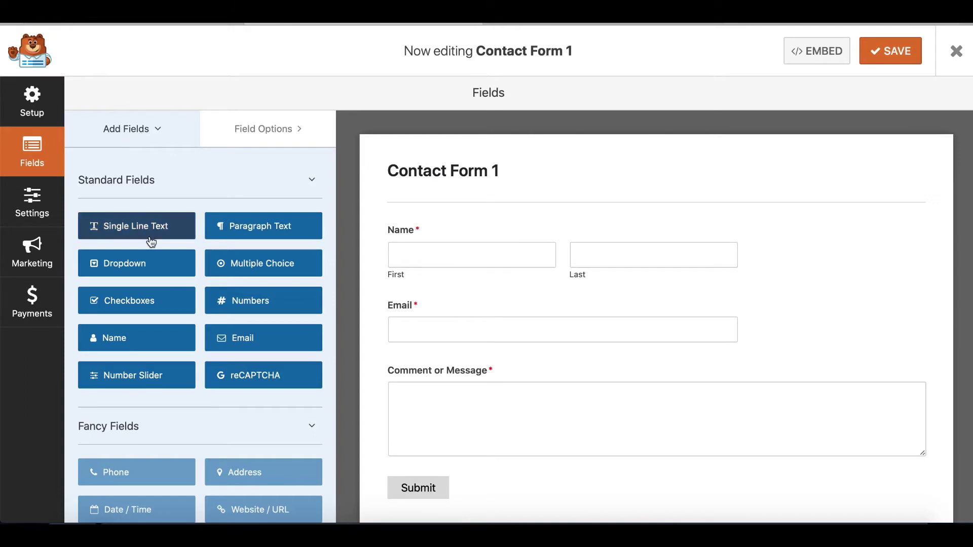
- Add a Dropdown field below Name, a Multiple Choice field at the form's end, and another Multiple Choice below Email
left_click_drag(132, 264, 462, 285)
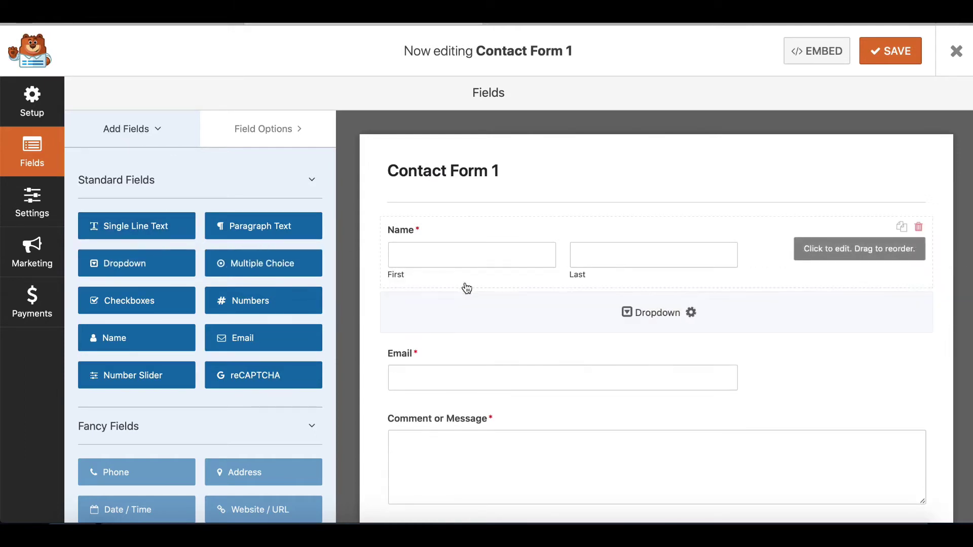
scroll(600, 375, "up", 3)
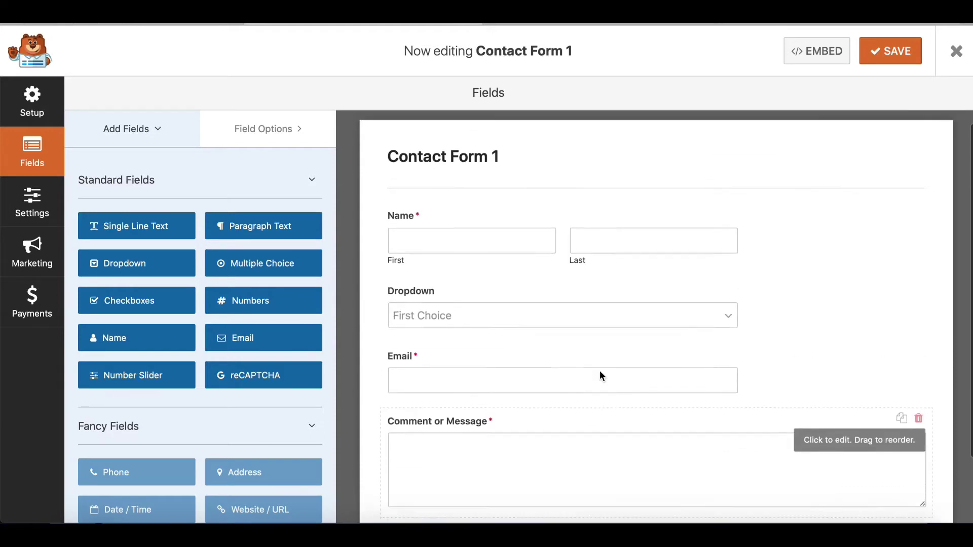
left_click(259, 264)
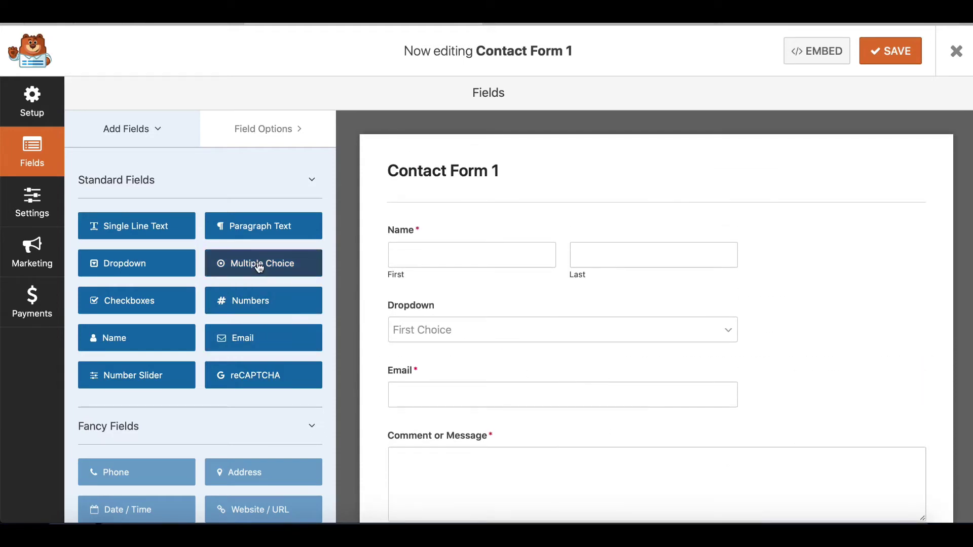
left_click_drag(258, 266, 461, 274)
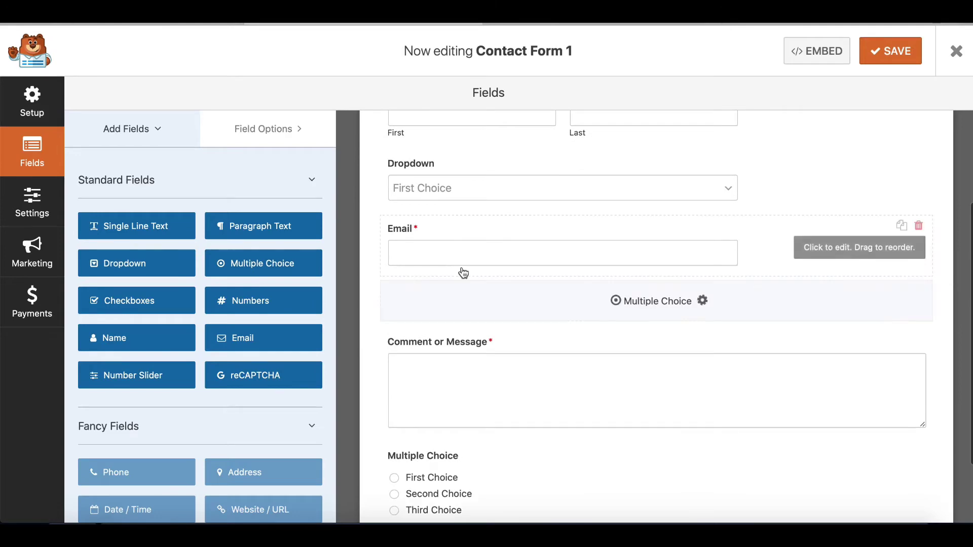
scroll(476, 321, "up", 2)
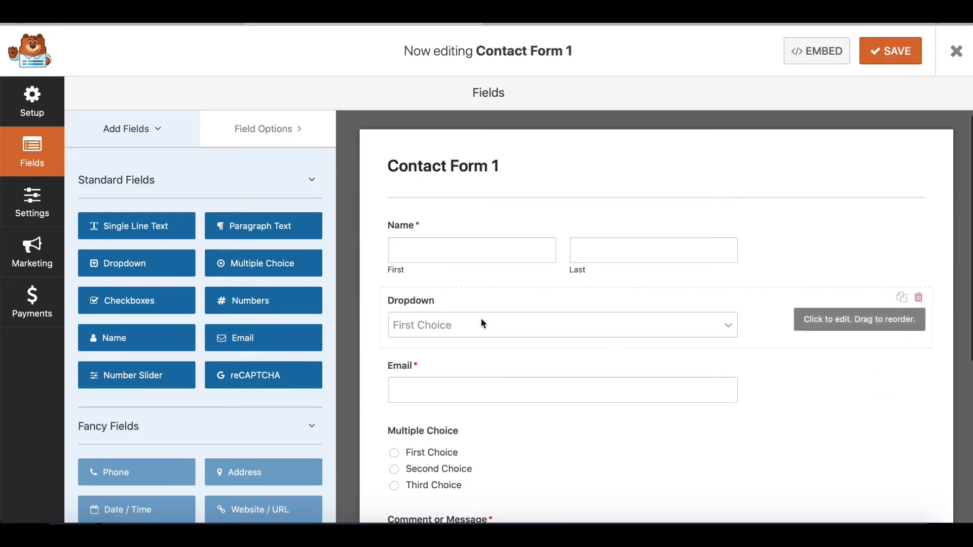
- Delete the Dropdown field and both Multiple Choice fields from the form, leaving Name, Email and Comment or Message
left_click(919, 300)
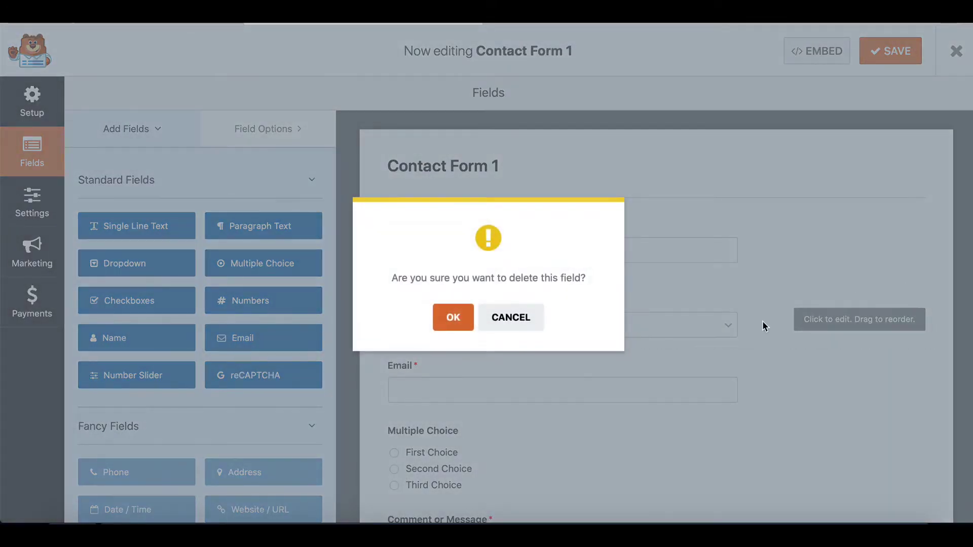
left_click(454, 318)
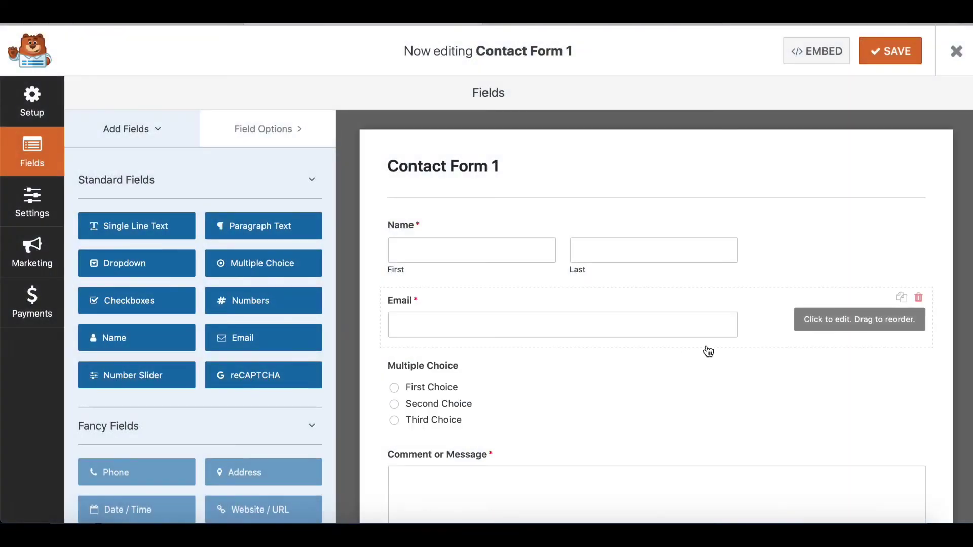
left_click(918, 362)
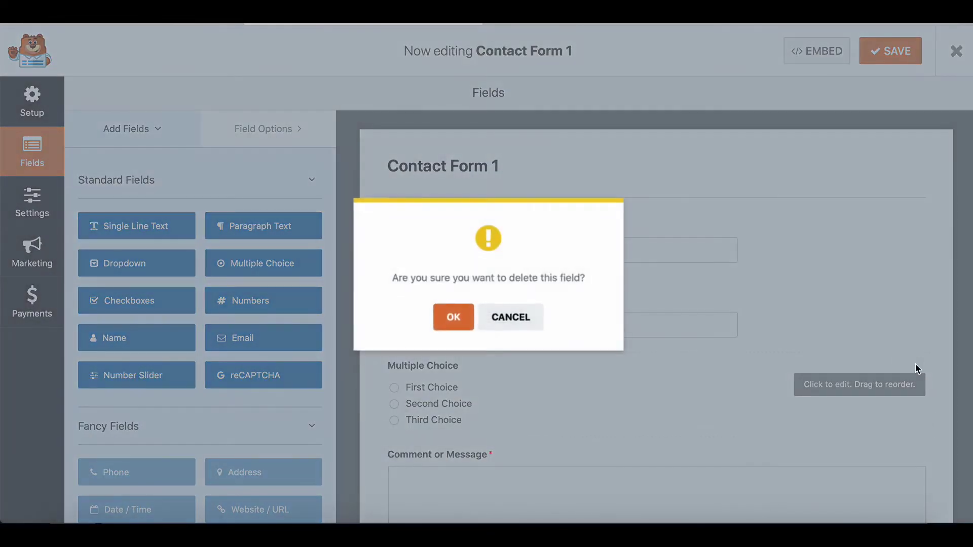
left_click(453, 318)
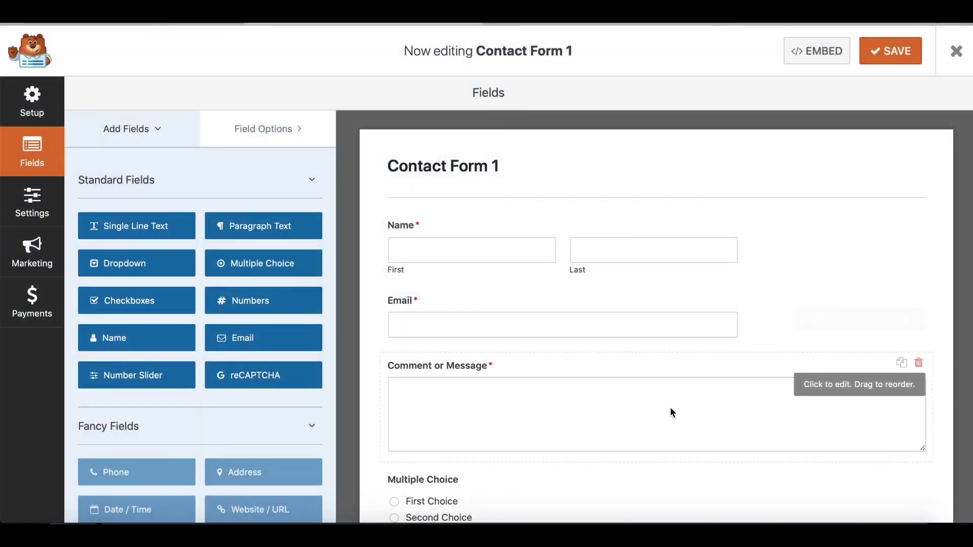
scroll(670, 407, "down", 3)
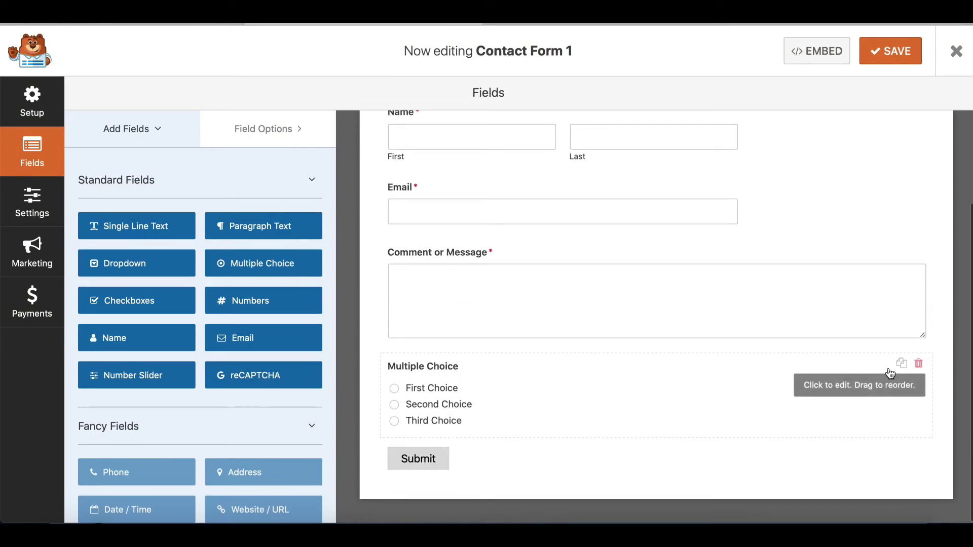
left_click(919, 364)
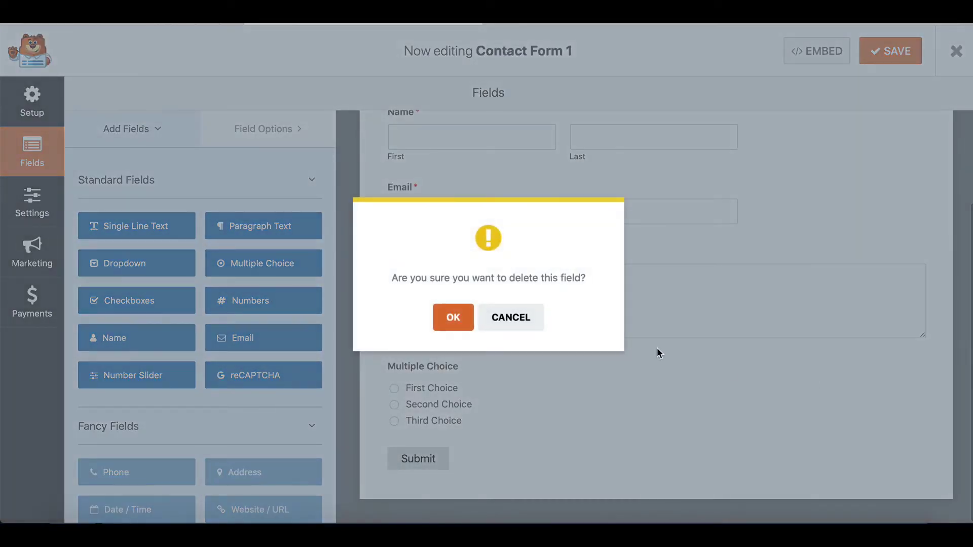
left_click(464, 322)
- Look through the available Fancy Fields and Payment Fields in the form builder
scroll(93, 280, "down", 3)
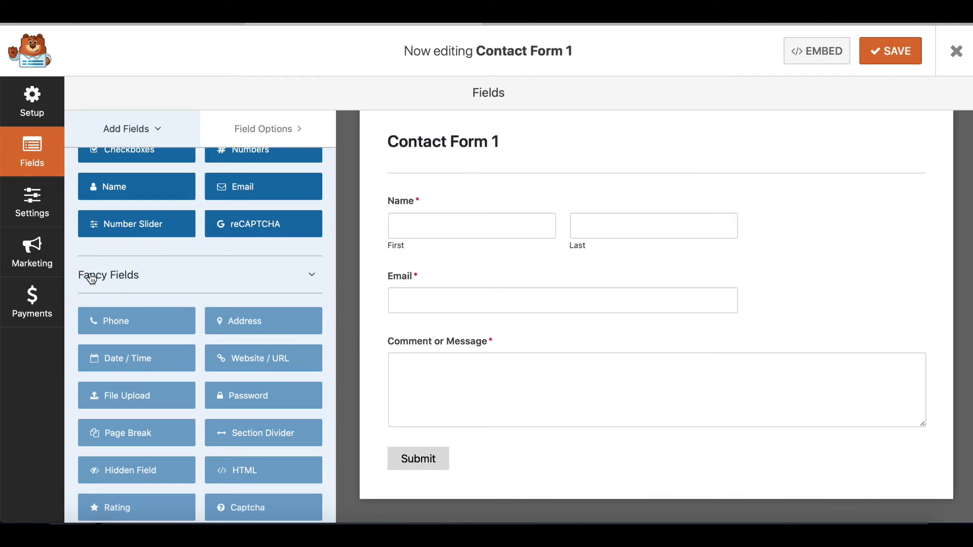
scroll(91, 278, "down", 1)
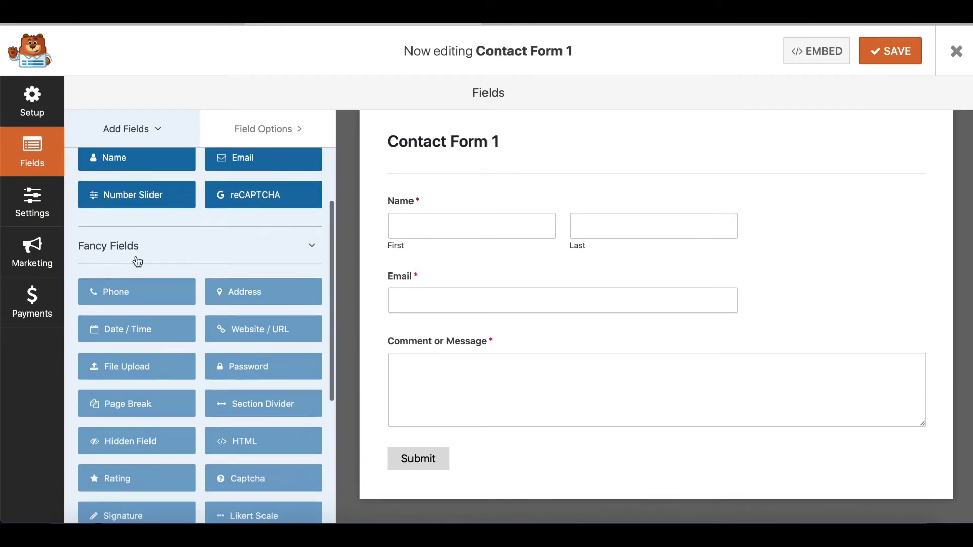
scroll(137, 263, "down", 5)
scroll(140, 264, "down", 2)
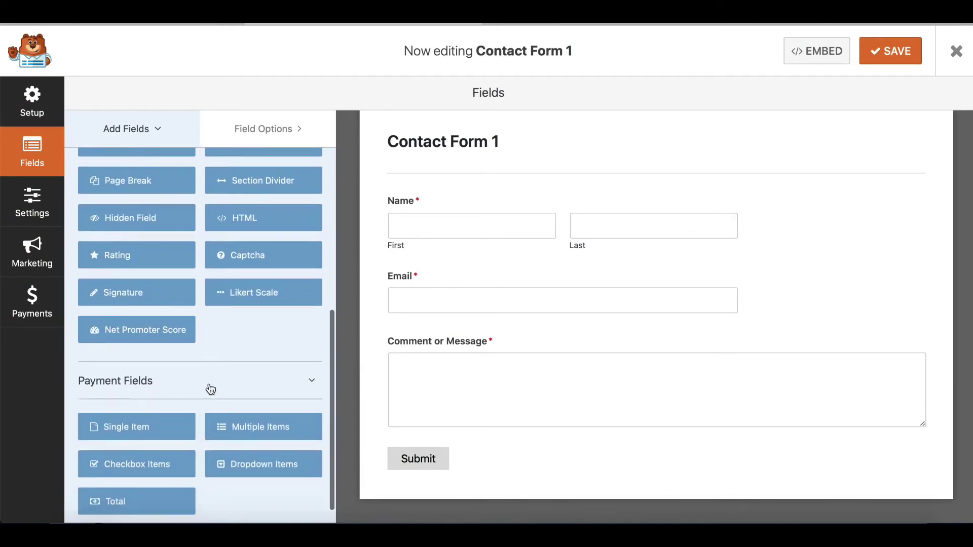
scroll(209, 390, "down", 1)
scroll(210, 388, "up", 6)
scroll(210, 388, "down", 1)
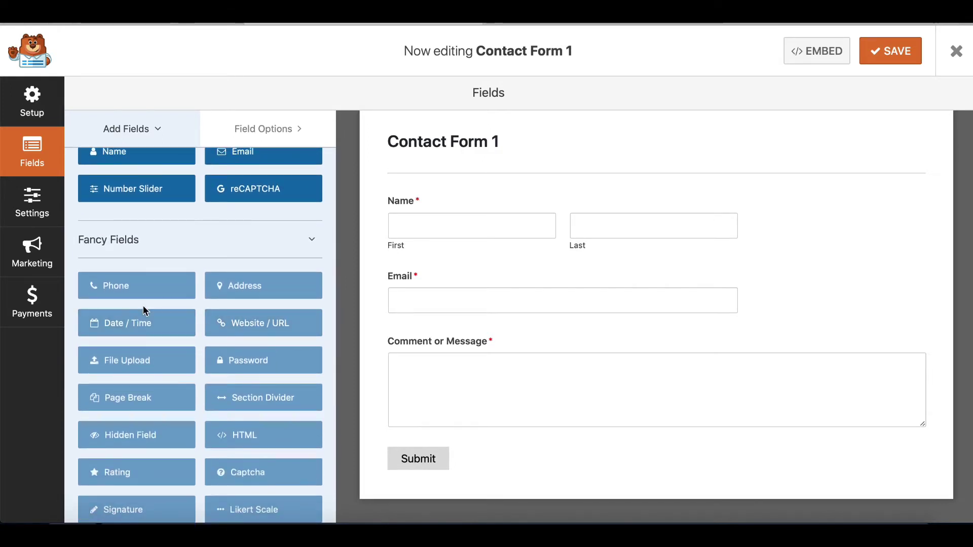
scroll(173, 360, "down", 6)
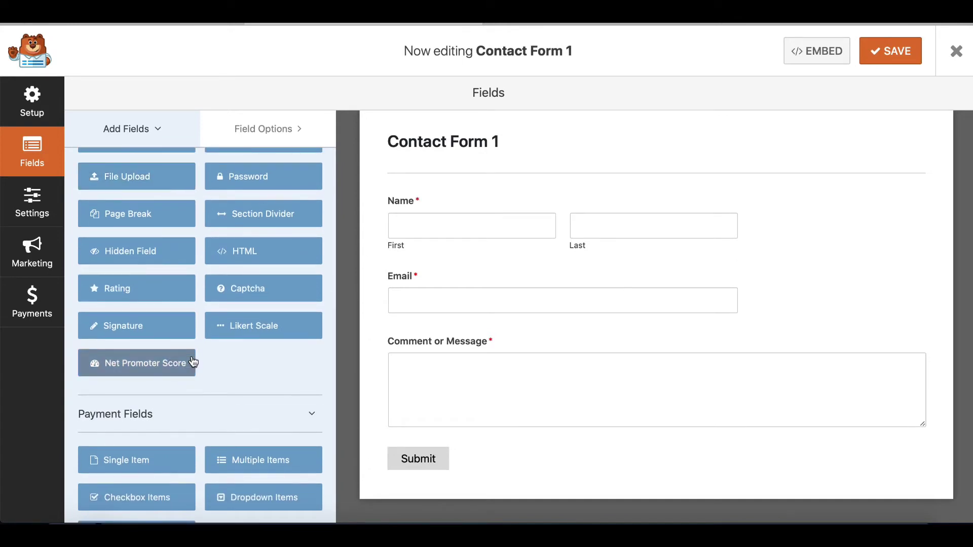
scroll(276, 362, "down", 2)
scroll(274, 359, "up", 15)
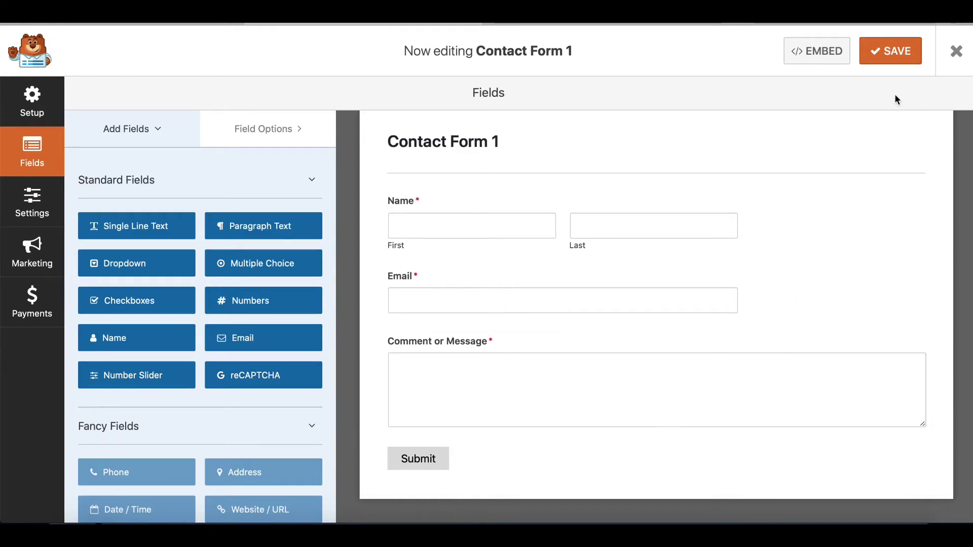
- Save the form and choose the existing Contact Form page as the page to embed it in
left_click(896, 57)
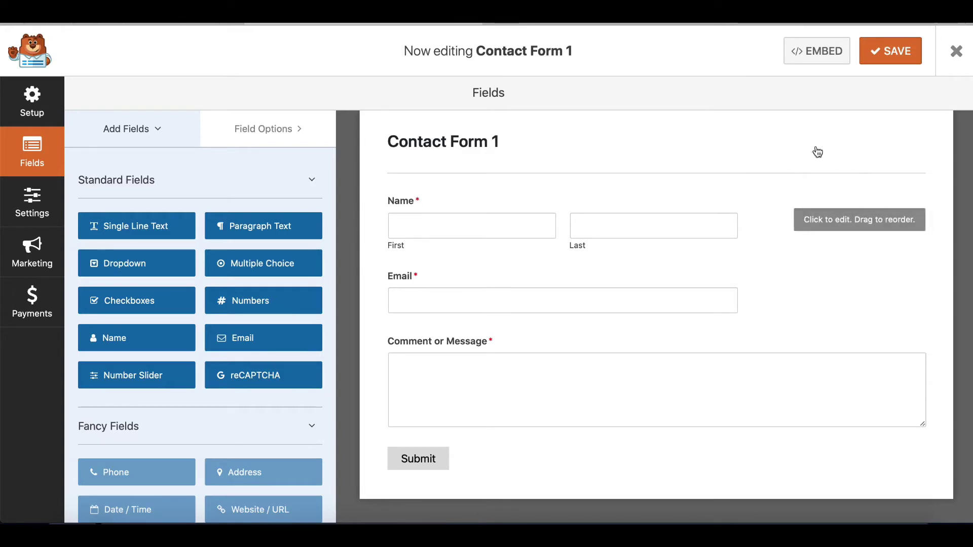
left_click(819, 57)
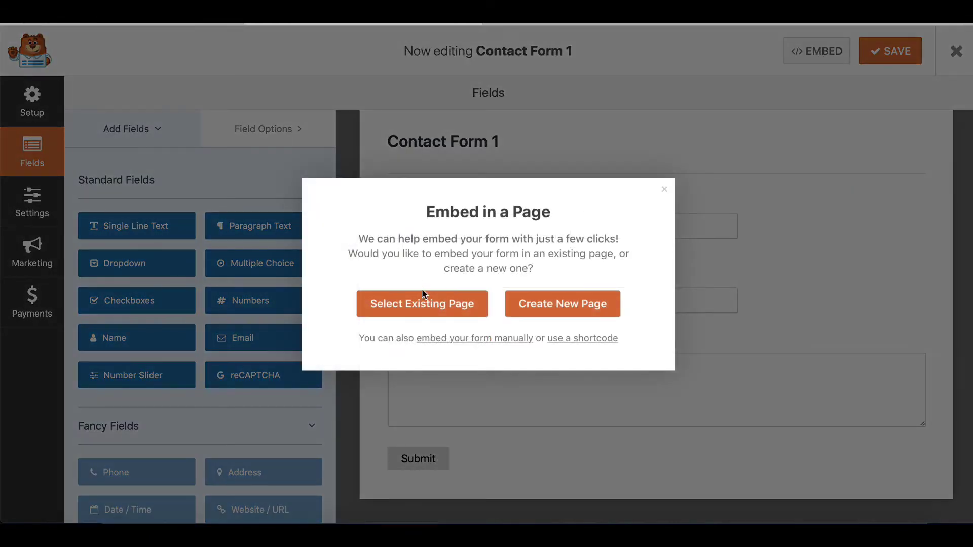
left_click(429, 310)
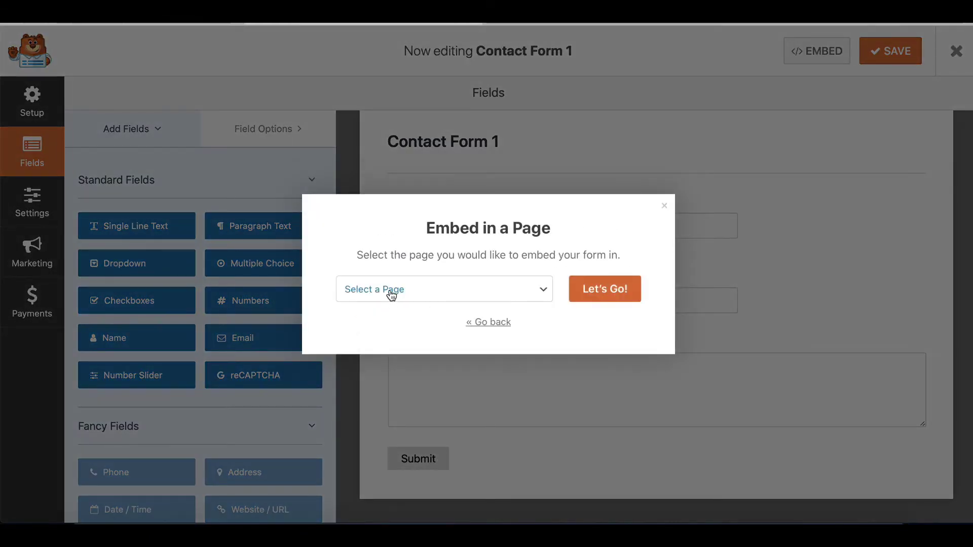
left_click(391, 294)
left_click(388, 316)
left_click(594, 294)
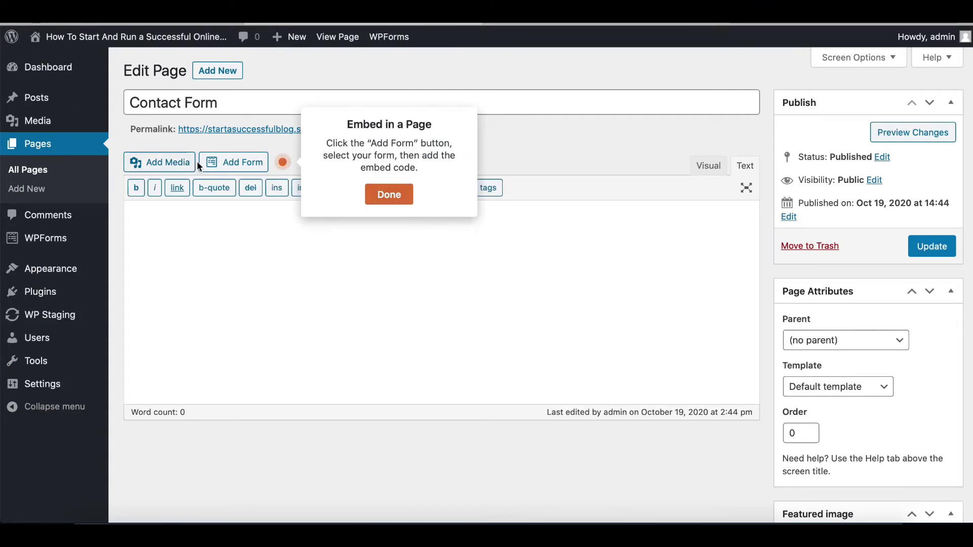
- Insert Contact Form 1 into the Contact Form page, dismiss the embed hint and update the page
left_click(239, 167)
left_click(400, 299)
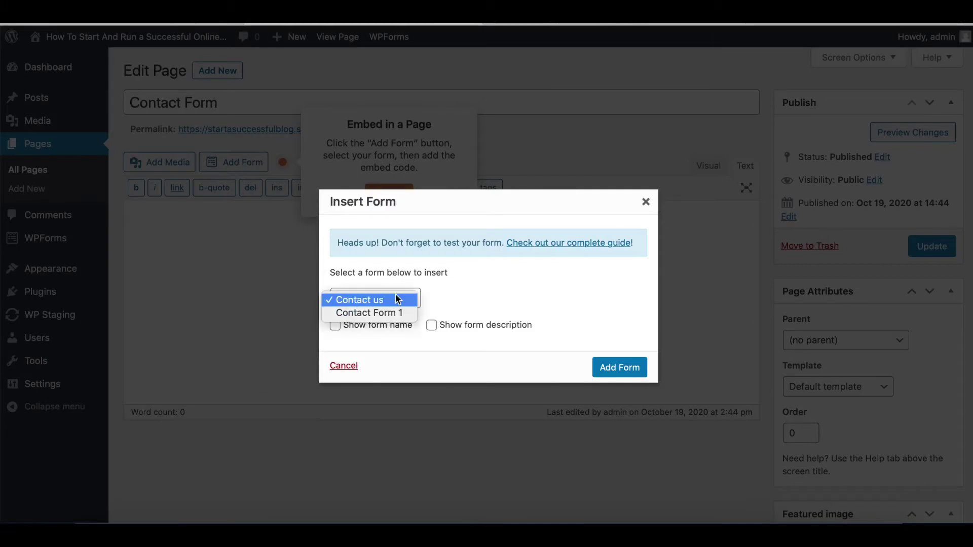
left_click(353, 316)
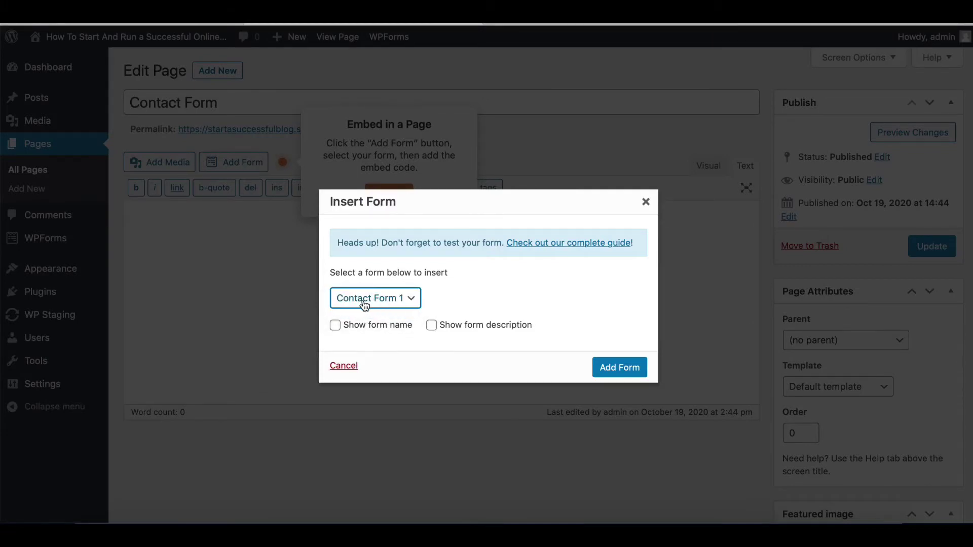
left_click(608, 369)
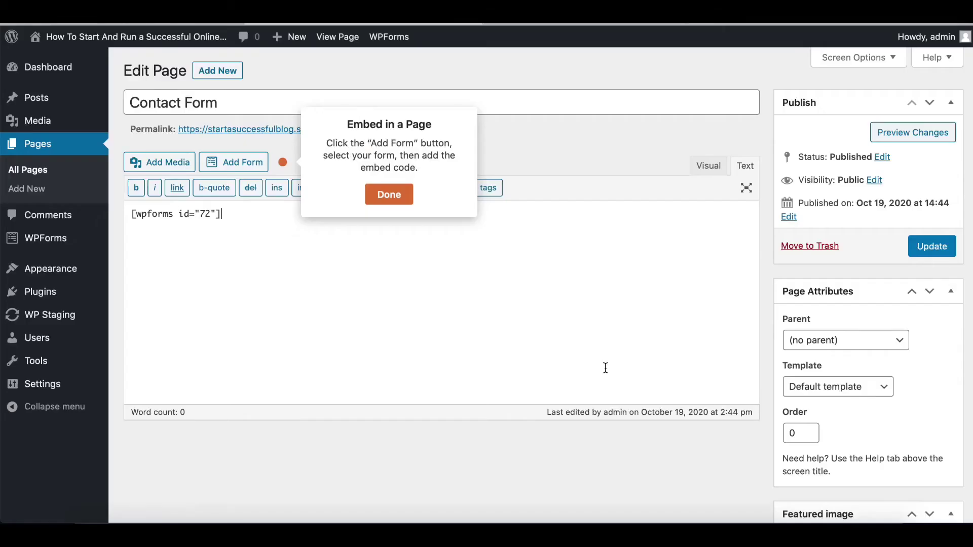
left_click(395, 198)
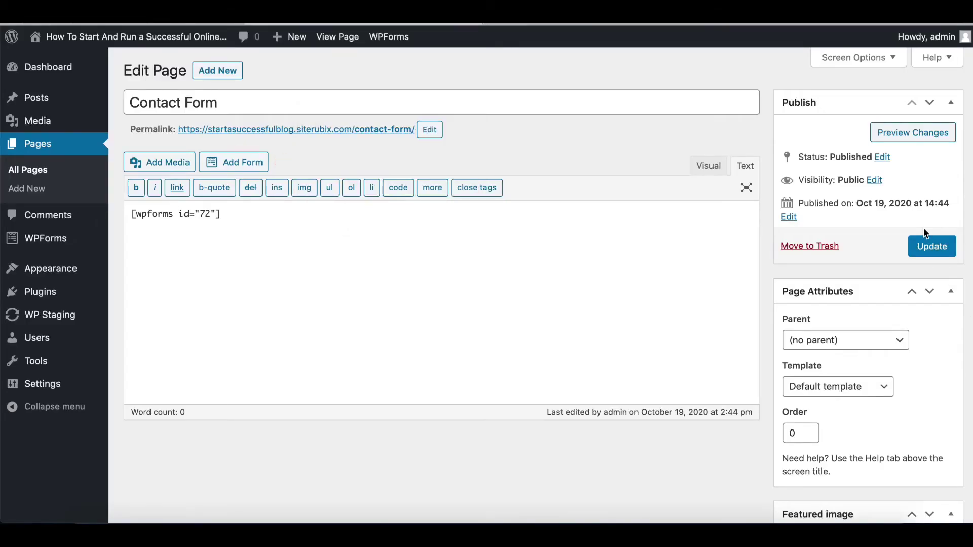
left_click(932, 246)
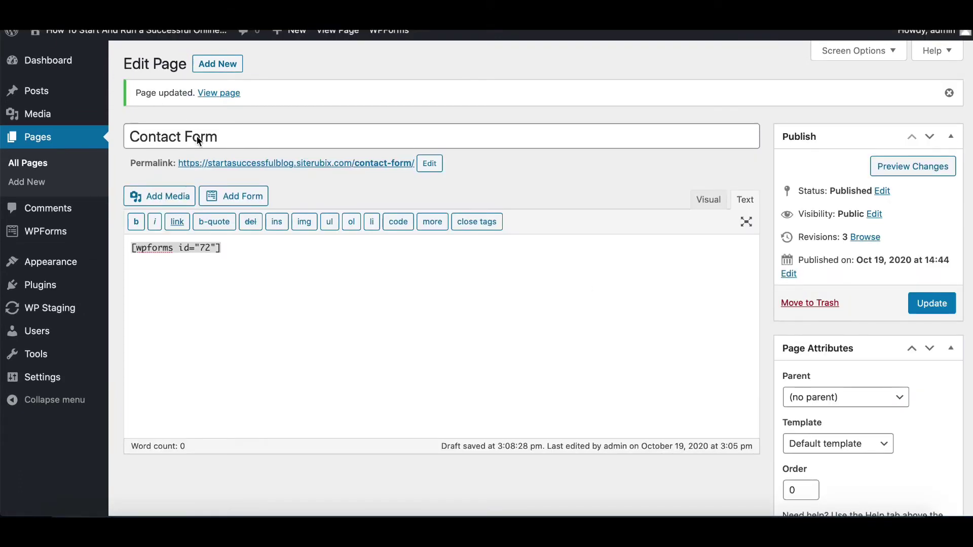
- Delete the form shortcode from the Contact Form page's content
triple_click(235, 247)
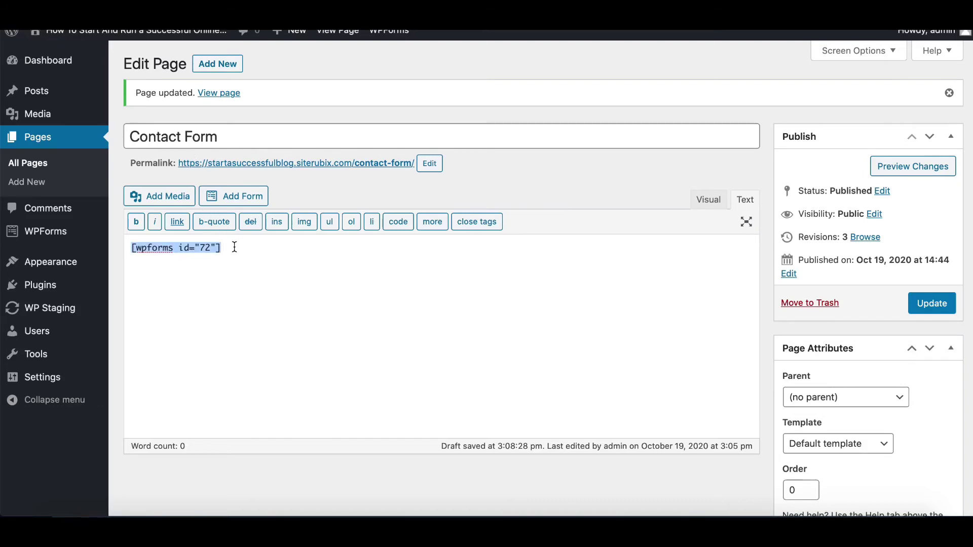
key("BackSpace")
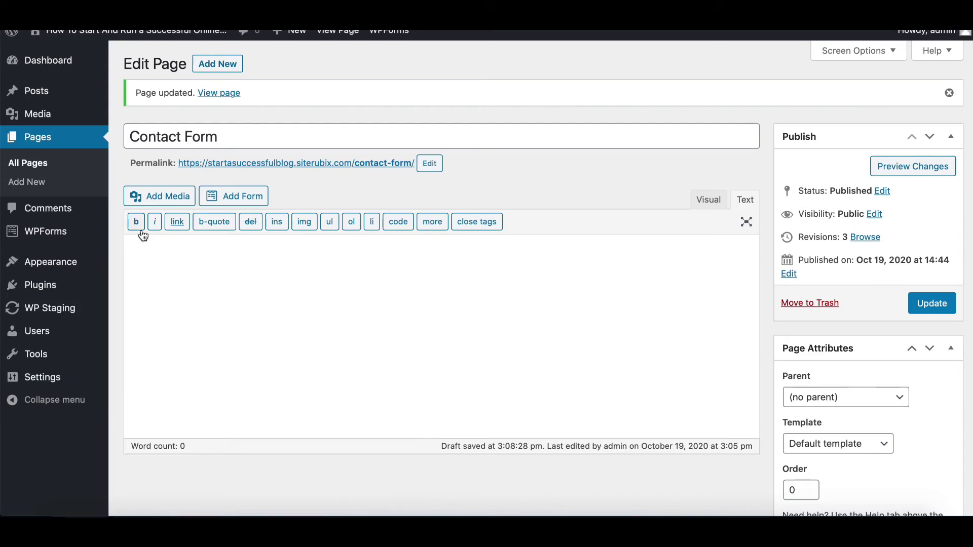
- Copy the shortcode of Contact Form 1 from the WPForms forms overview
mouse_move(10, 283)
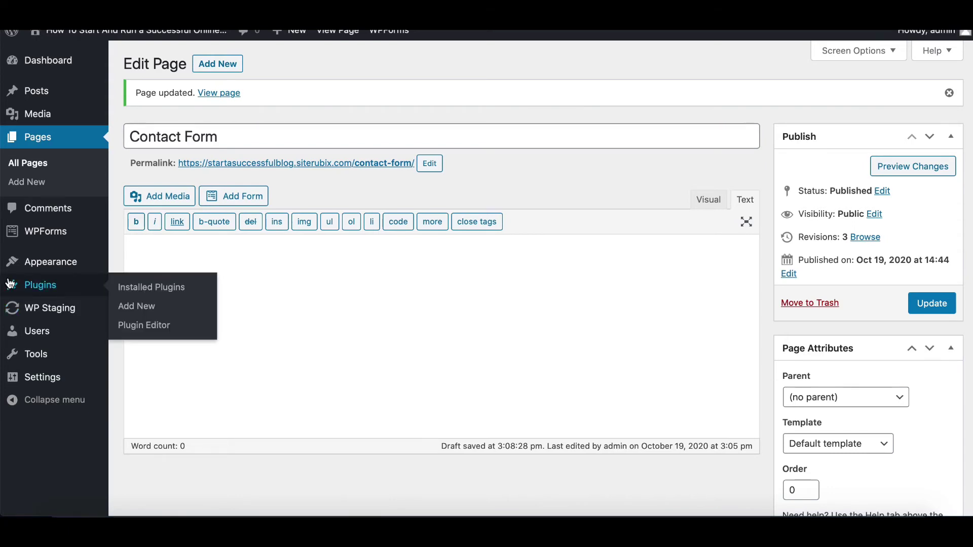
mouse_move(33, 231)
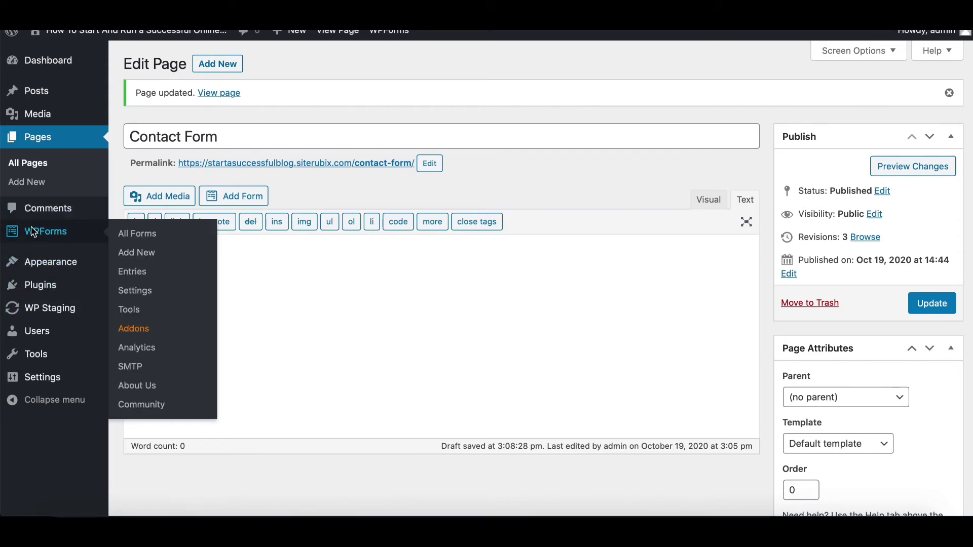
left_click(33, 231)
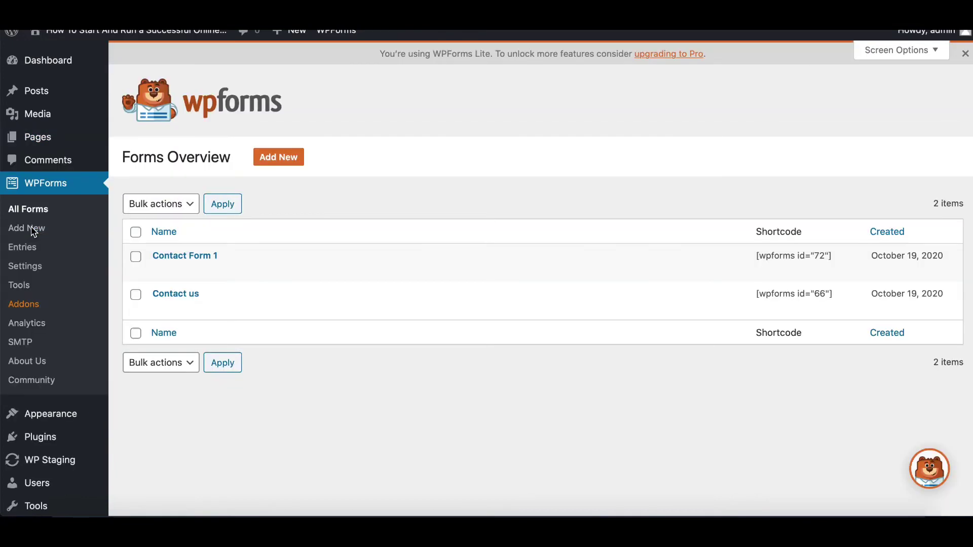
mouse_move(253, 251)
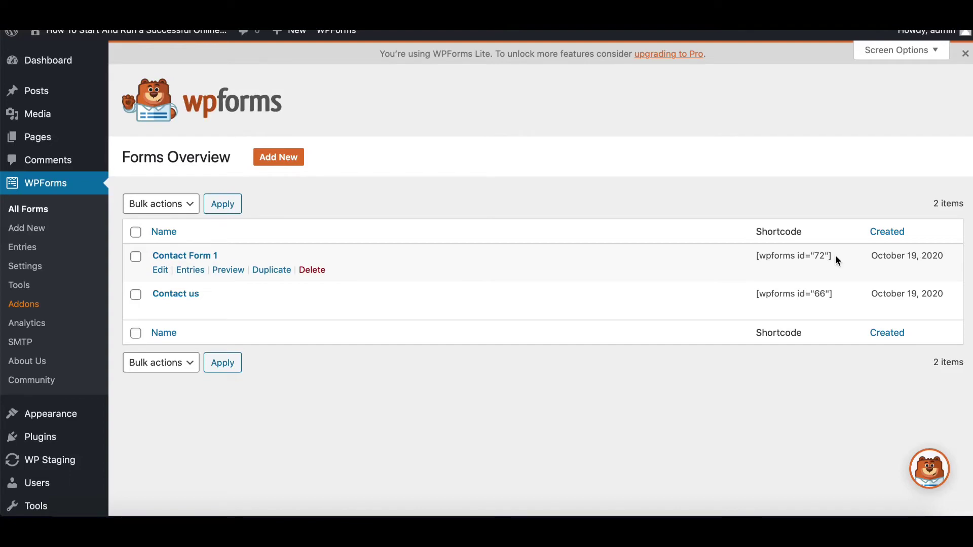
left_click_drag(833, 255, 753, 256)
key("super+c")
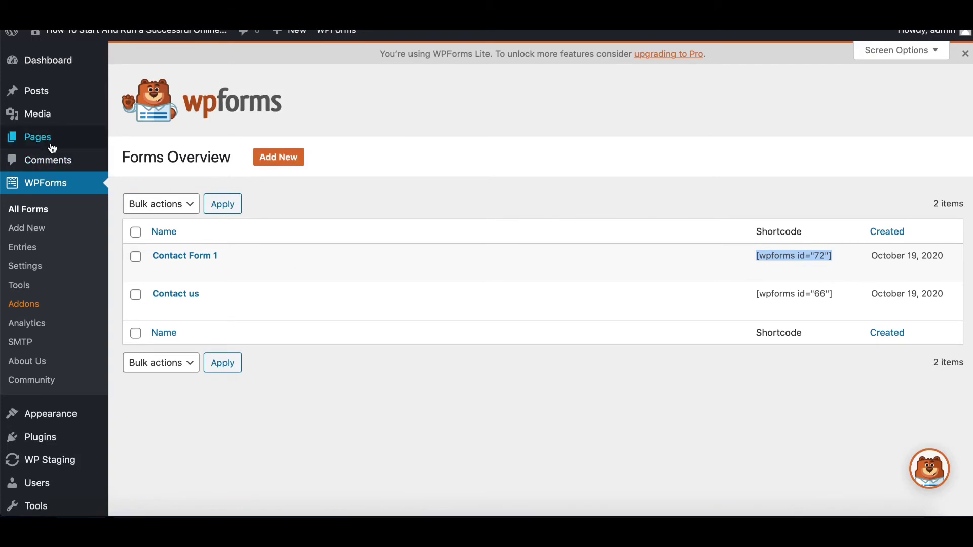
- Open the Contact Form page for editing, paste the shortcode [wpforms id="72"] into its content and update the page
mouse_move(45, 143)
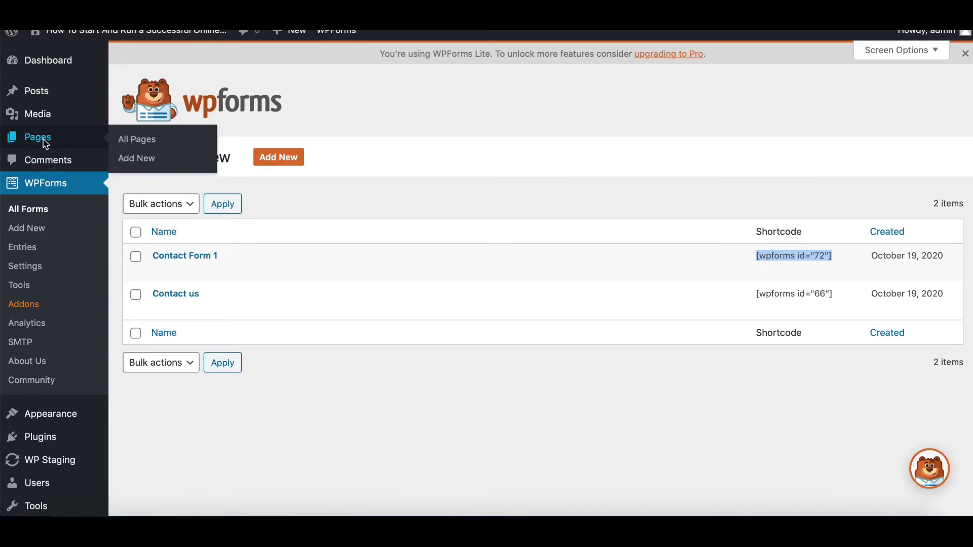
left_click(46, 144)
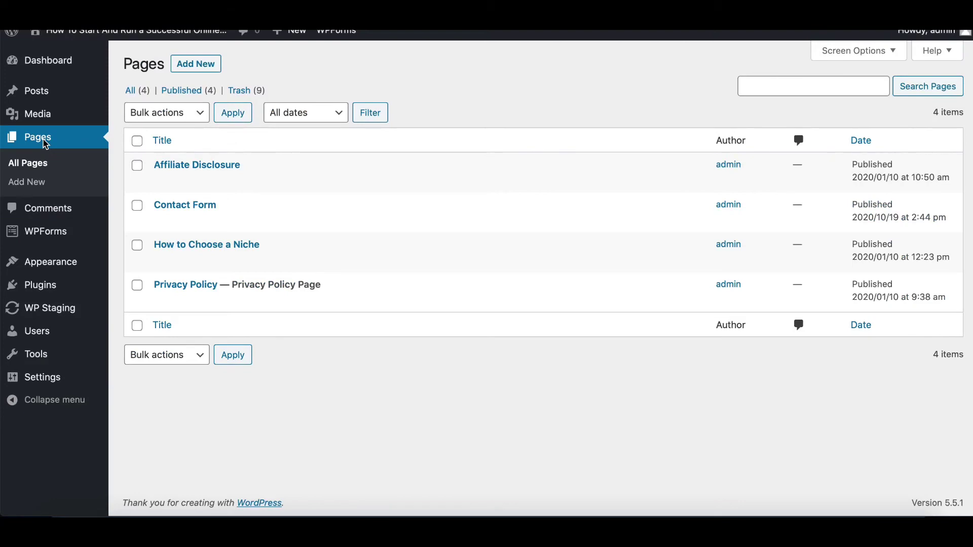
mouse_move(211, 217)
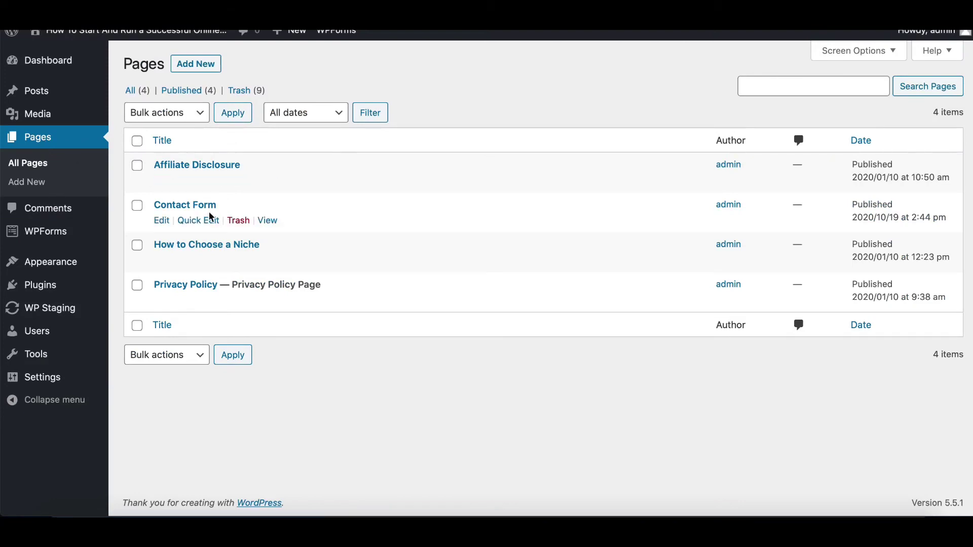
left_click(161, 219)
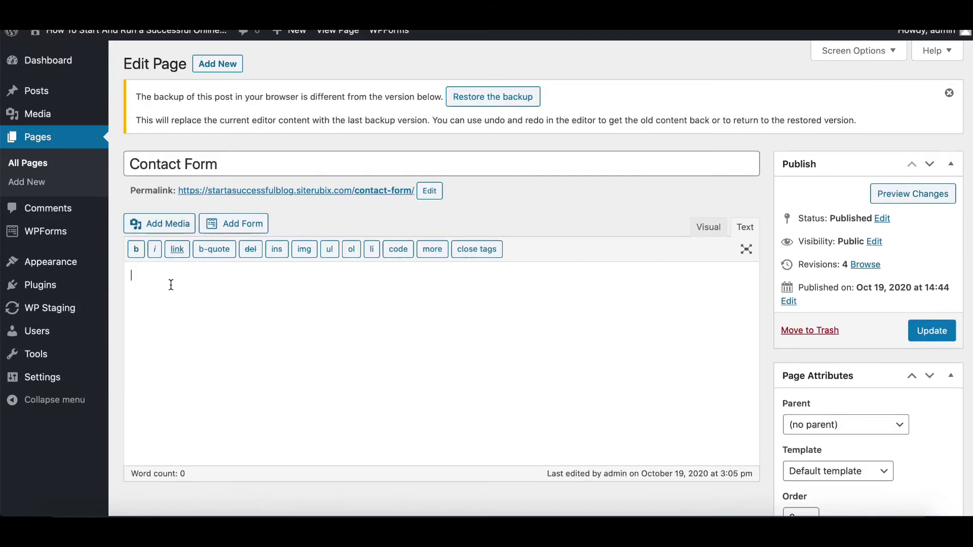
key("super+v")
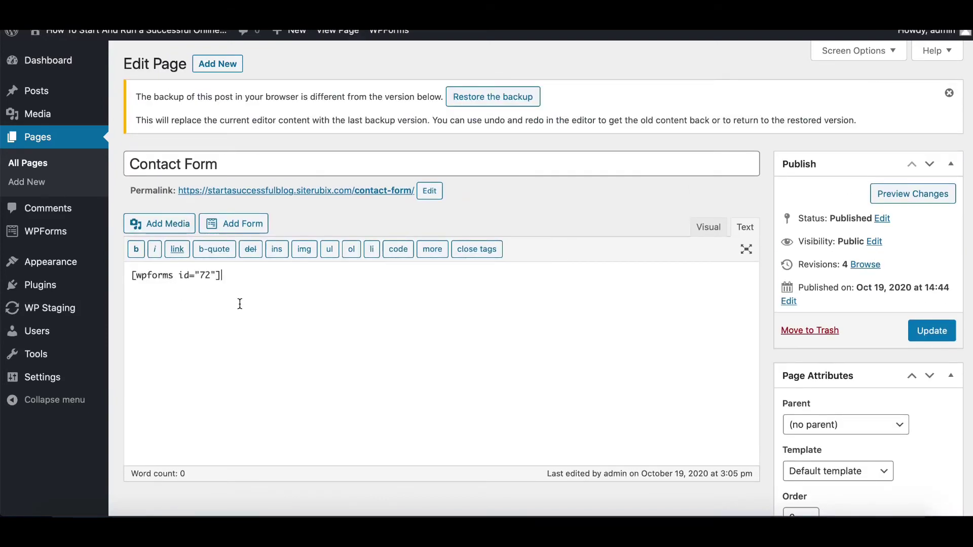
left_click(932, 335)
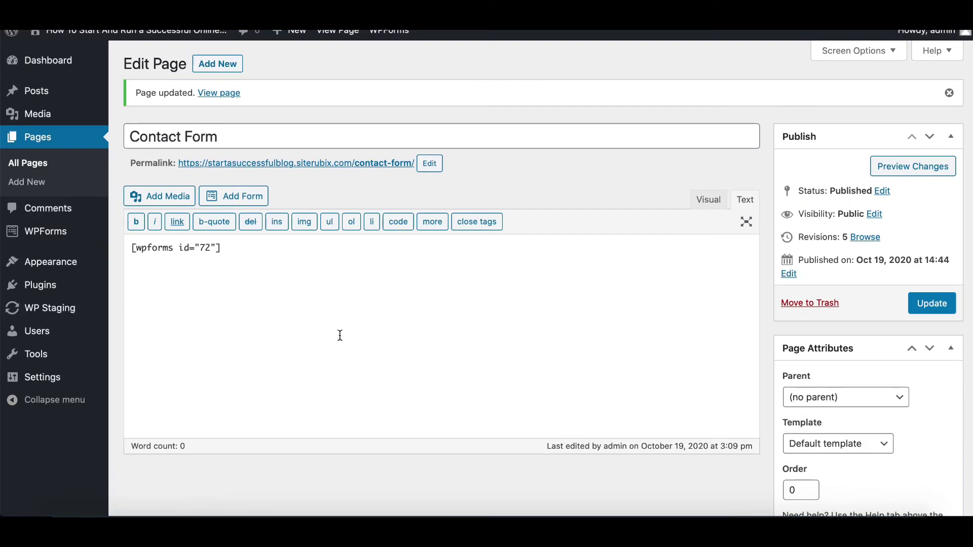
- Open the site's menu management and remove the invalid Contact Page item from Main Menu
mouse_move(55, 268)
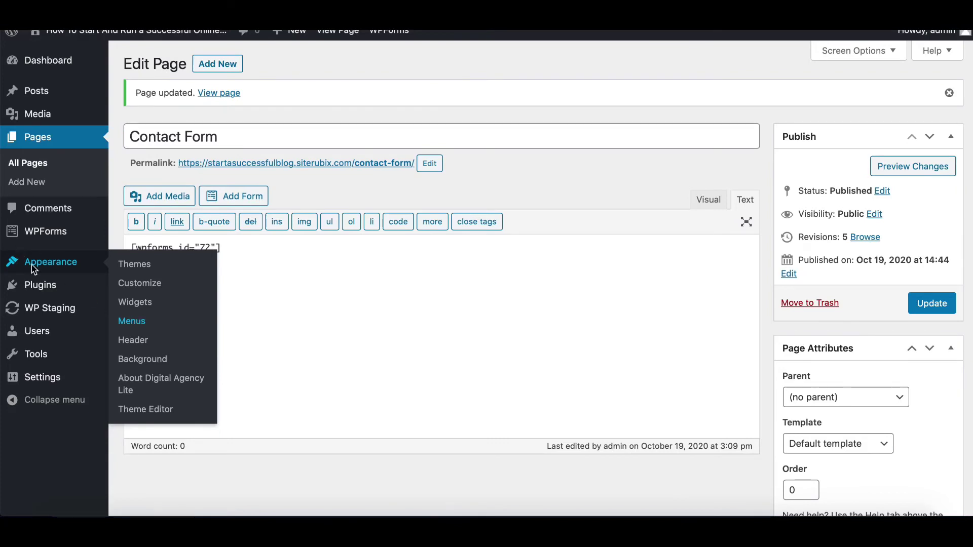
left_click(133, 322)
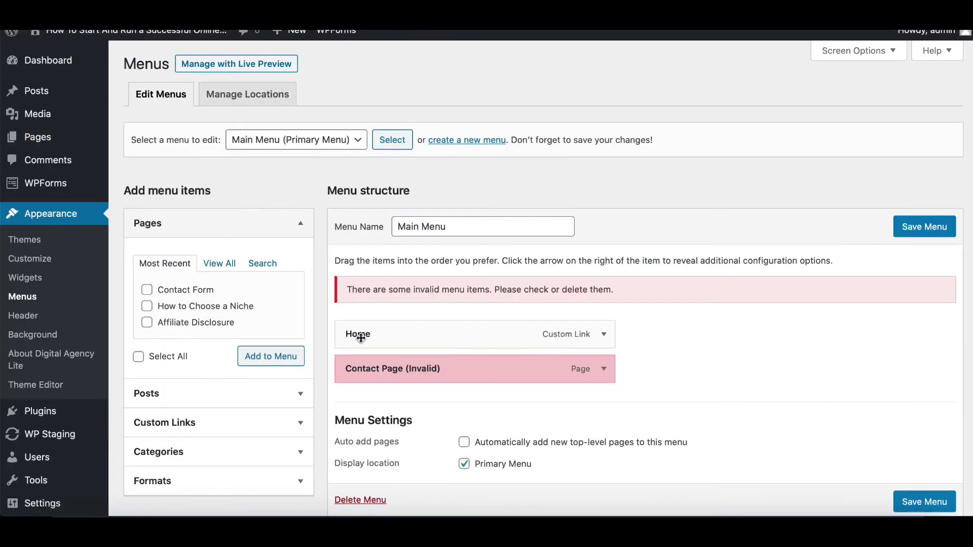
left_click(605, 373)
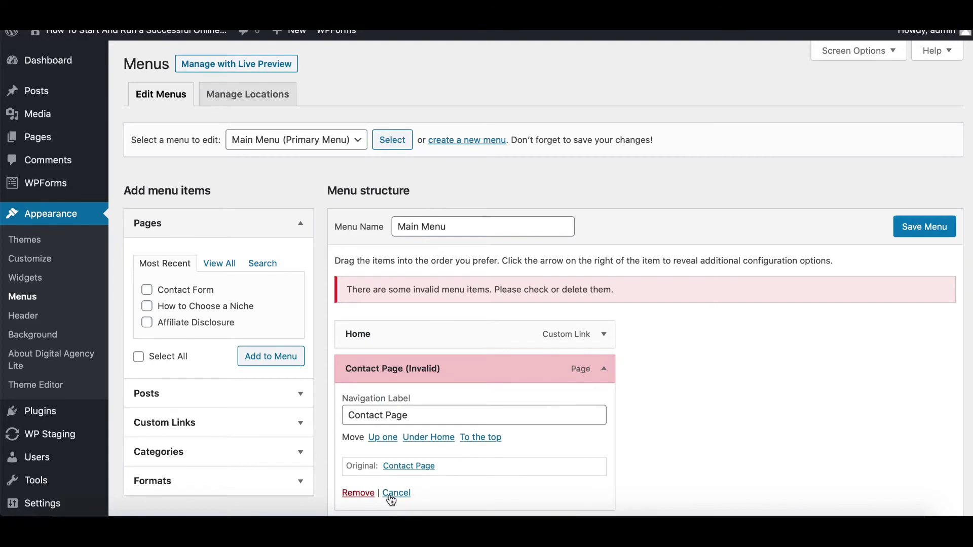
left_click(360, 494)
- Add the Contact Form page to Main Menu and save the menu
scroll(618, 408, "down", 1)
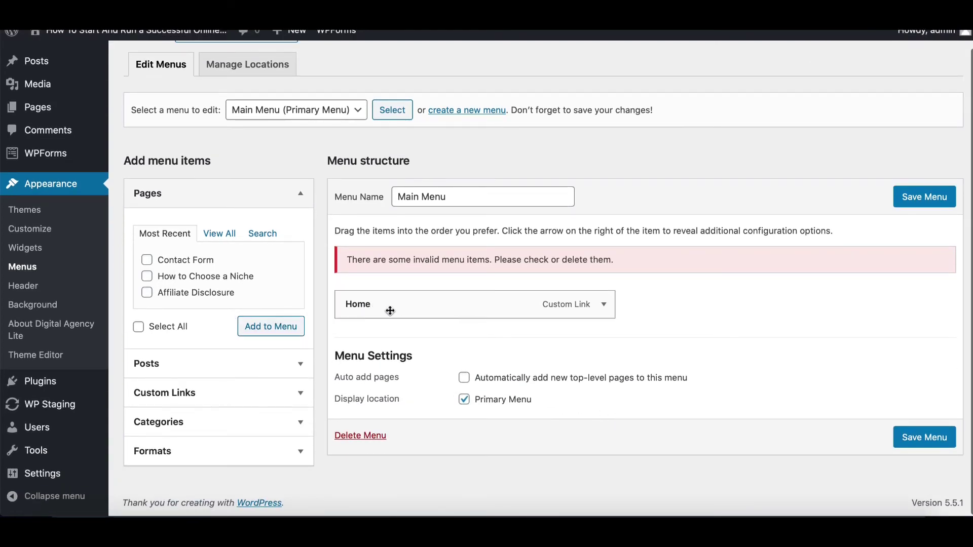
left_click(147, 260)
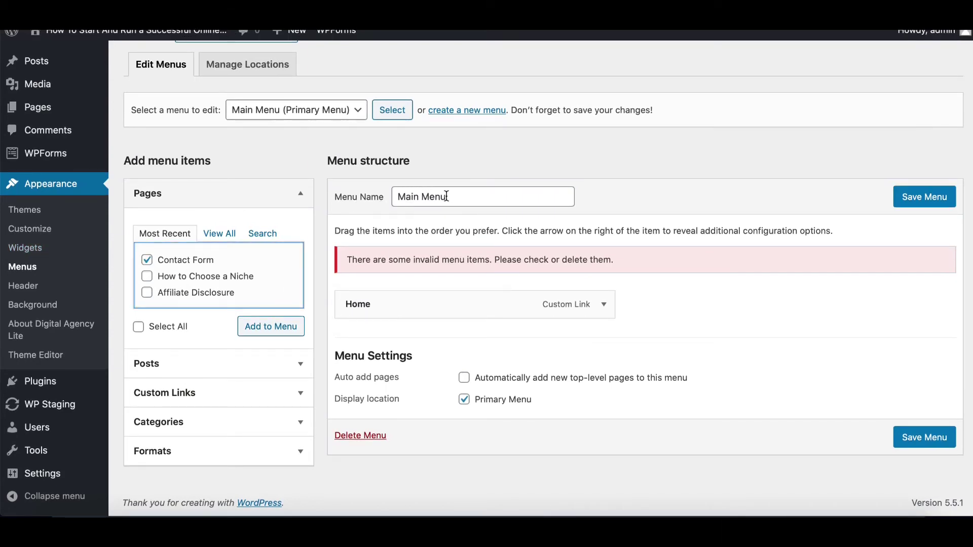
left_click_drag(441, 197, 398, 197)
left_click(272, 331)
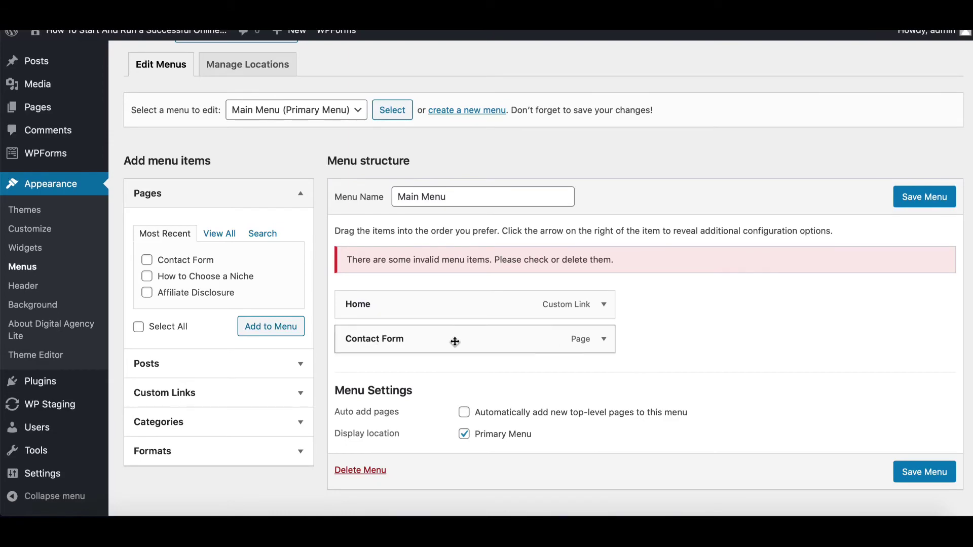
left_click(941, 199)
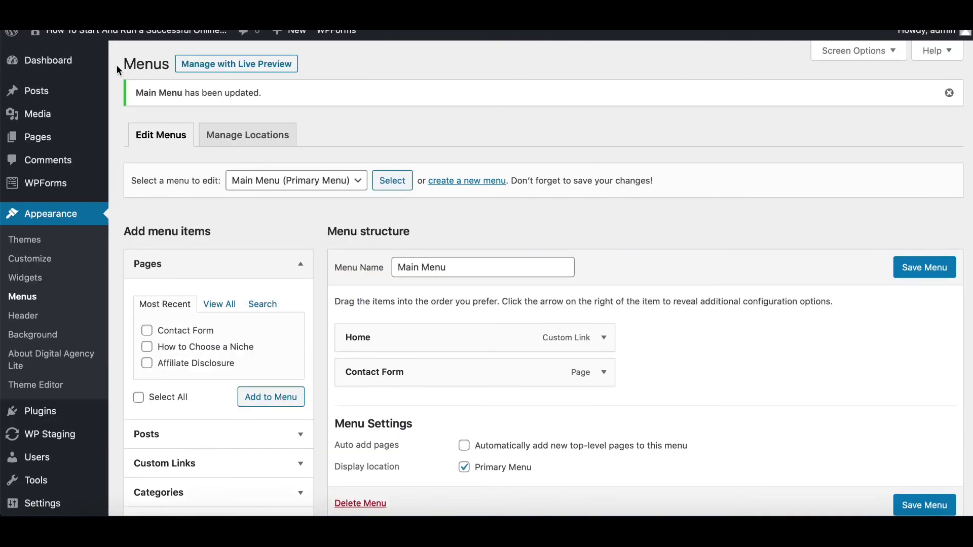
- Visit the live site, open Contact Form from its navigation and look over the page's form
mouse_move(121, 35)
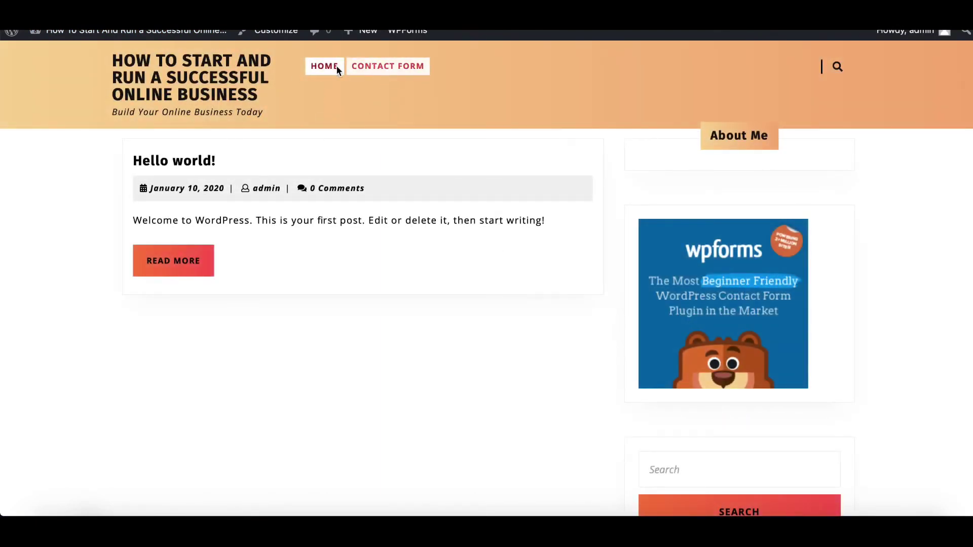
left_click(386, 68)
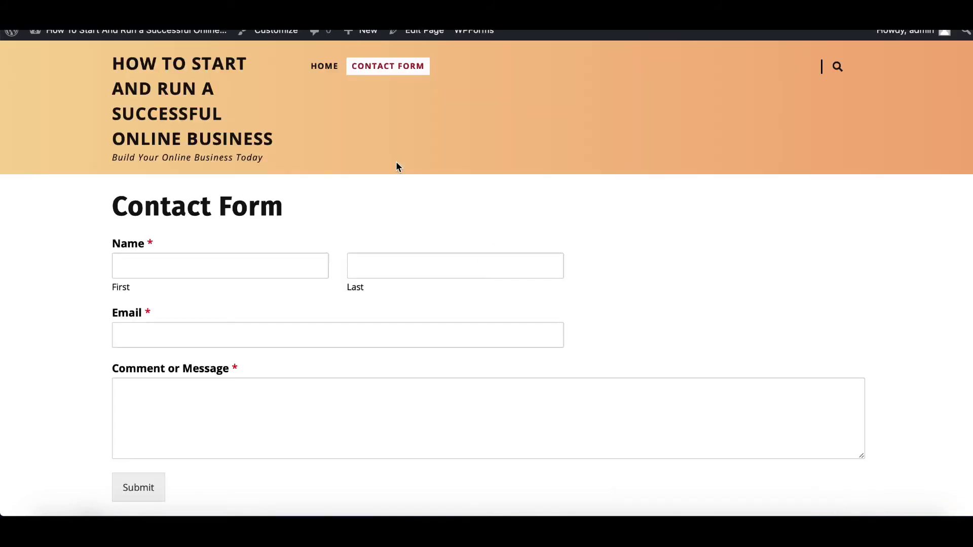
scroll(543, 285, "down", 3)
scroll(543, 285, "up", 3)
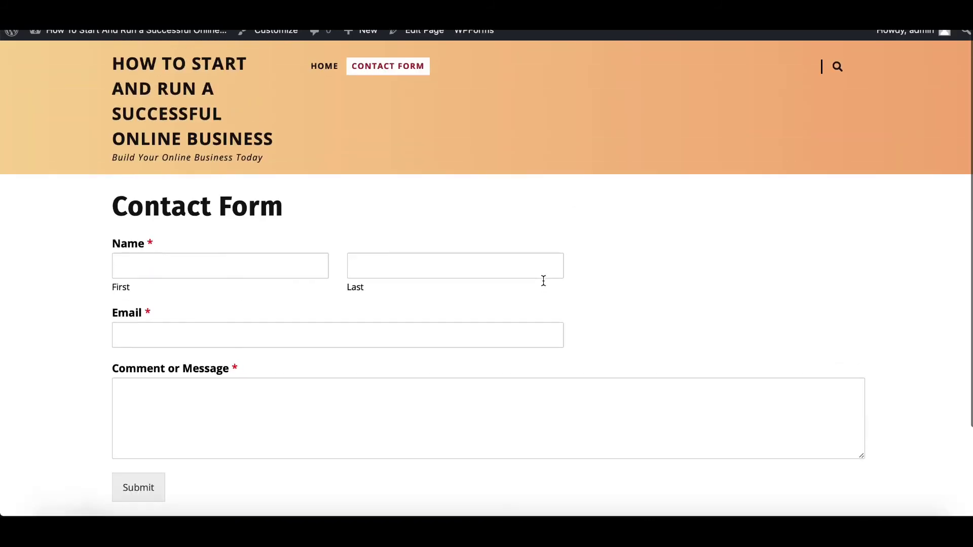
scroll(543, 285, "down", 3)
scroll(543, 281, "up", 3)
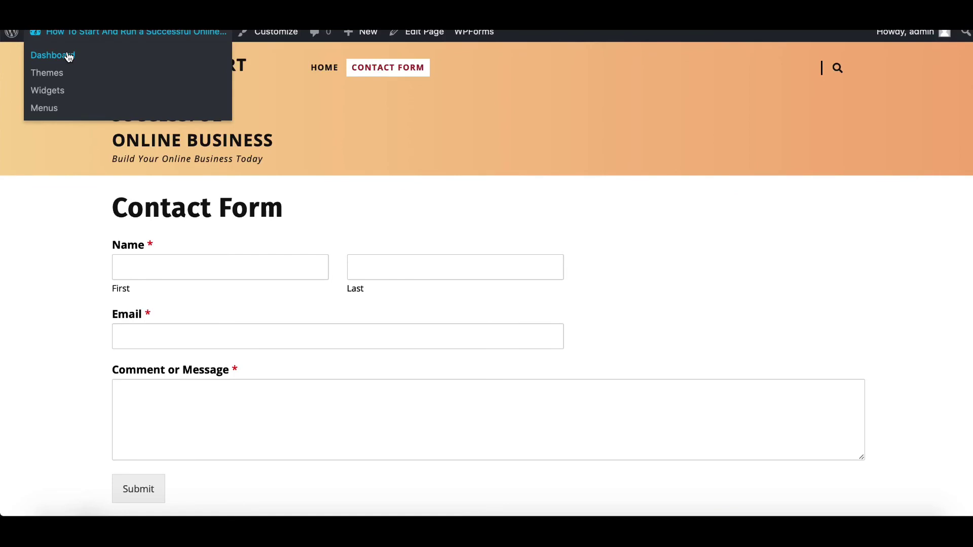
- Return to the dashboard and open Contact Form 1 for editing from the WPForms forms overview
left_click(69, 56)
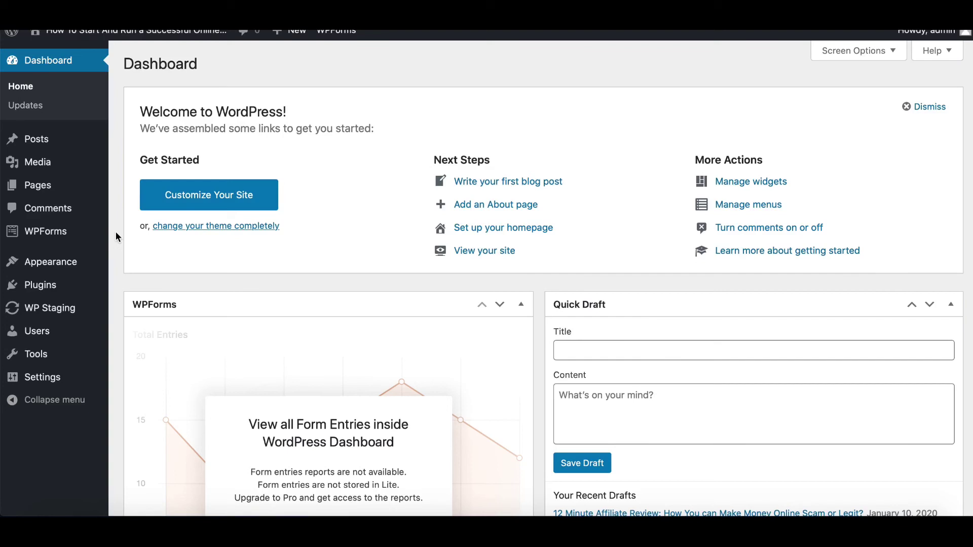
mouse_move(28, 238)
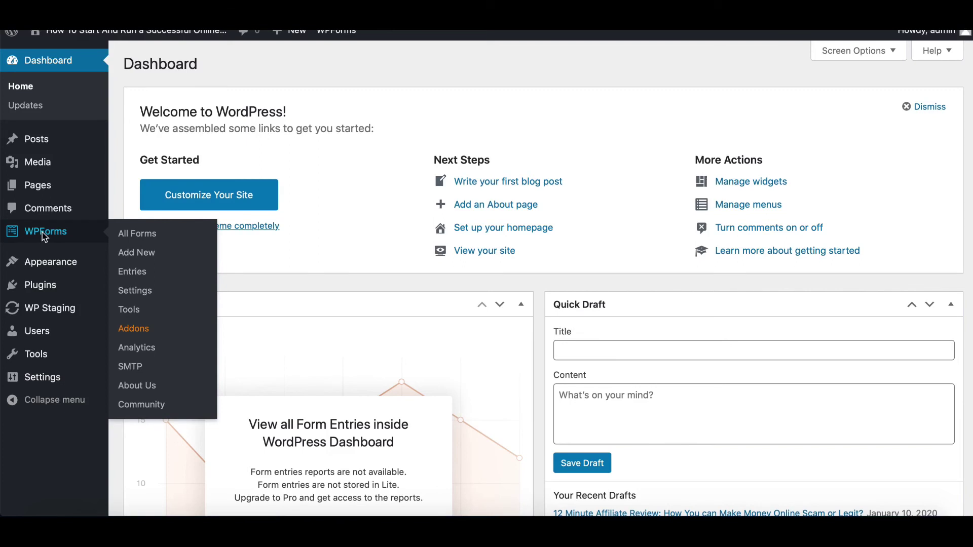
left_click(44, 237)
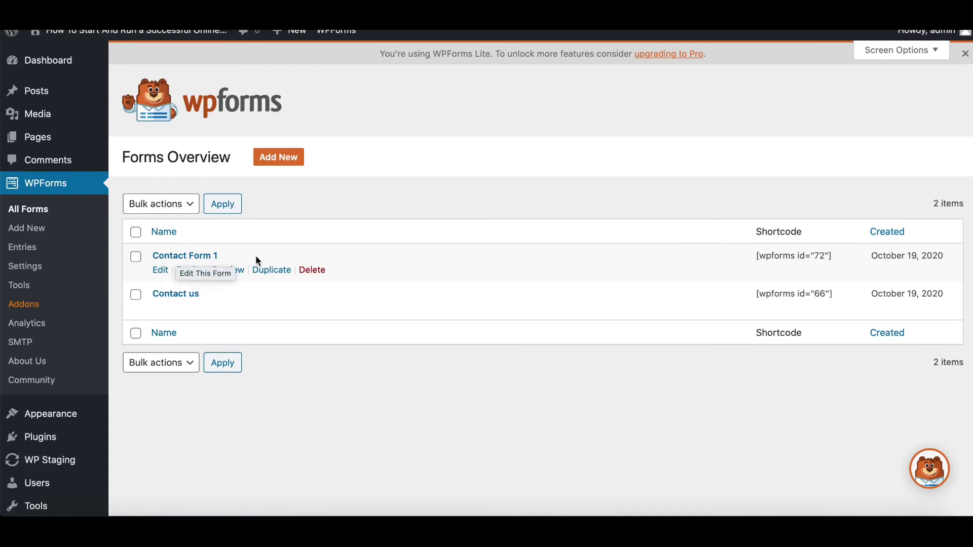
left_click(161, 270)
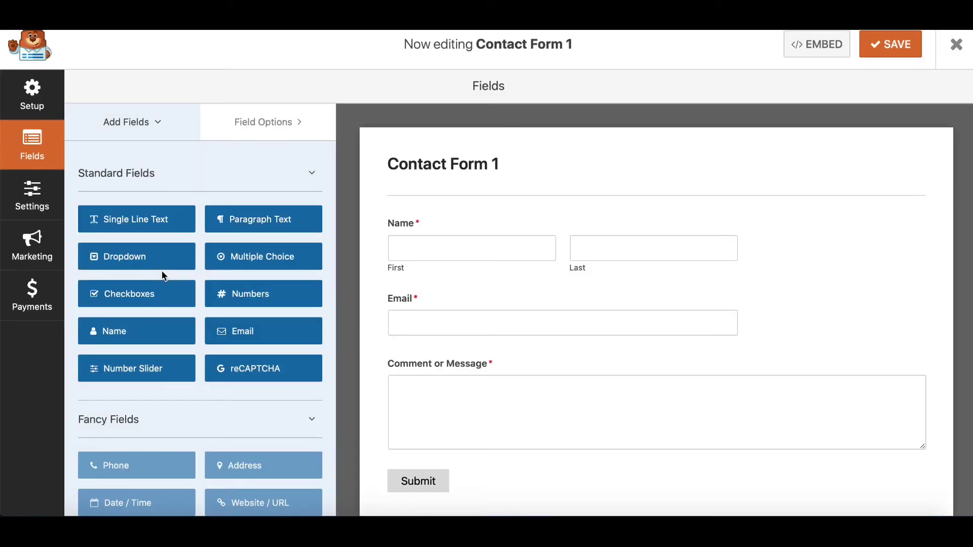
- Review the recipient address in Contact Form 1's notification settings, then save the form and close the builder
left_click(23, 206)
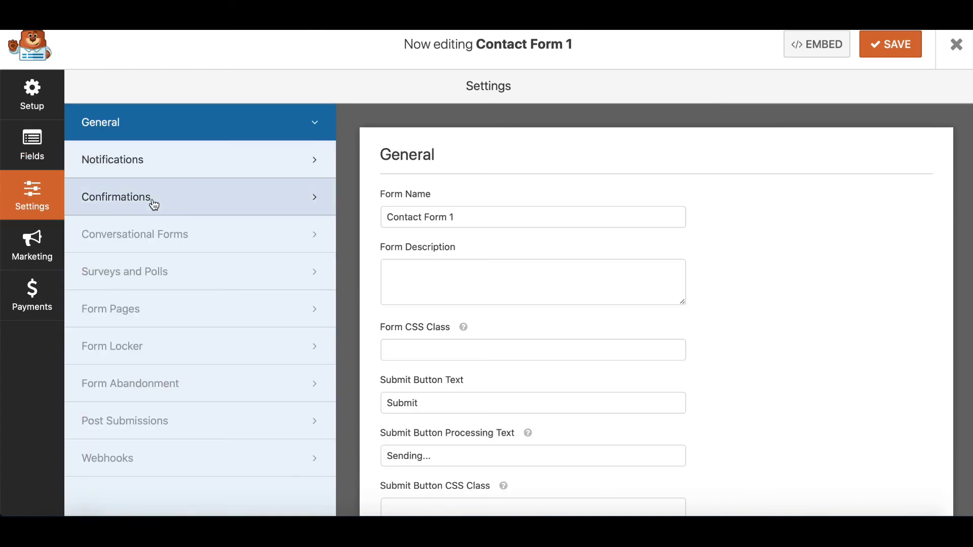
left_click(180, 167)
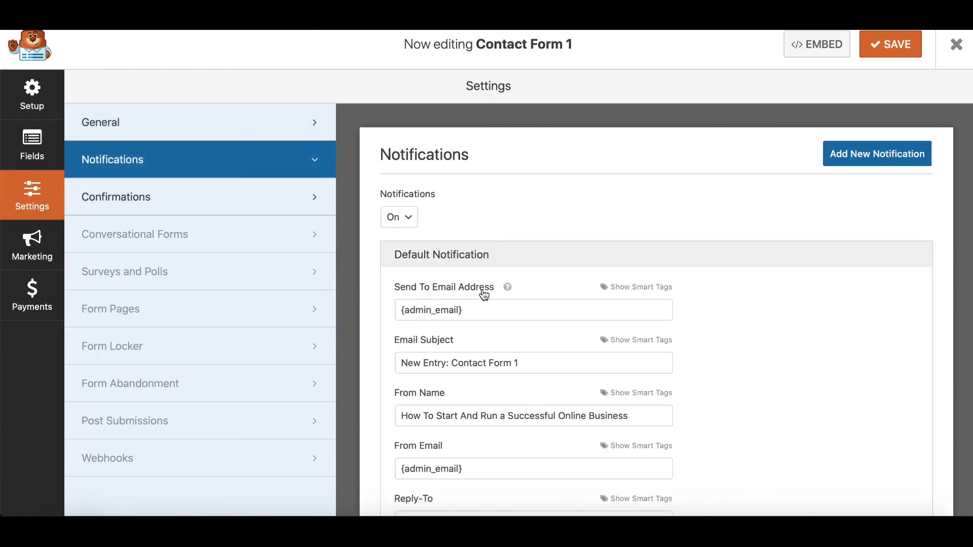
left_click_drag(493, 312, 381, 311)
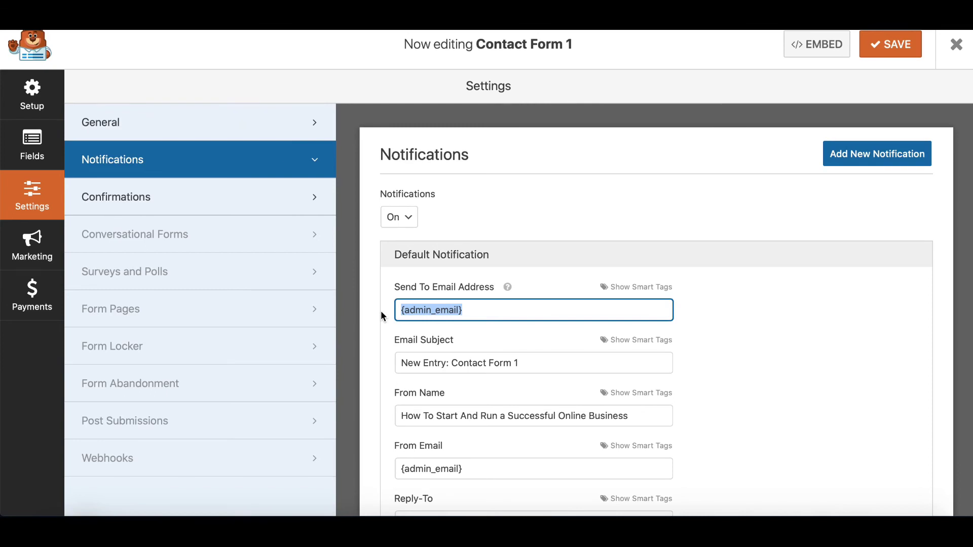
left_click(890, 44)
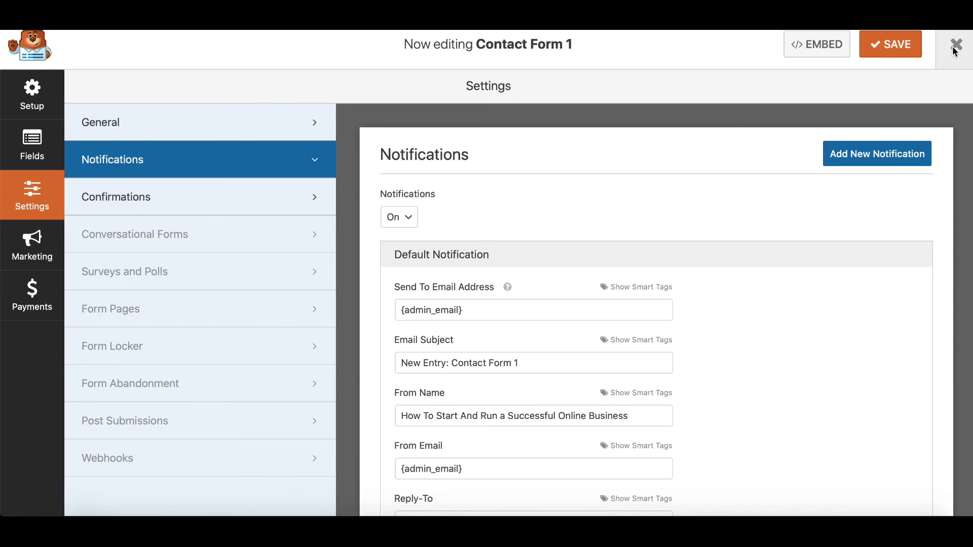
left_click(956, 46)
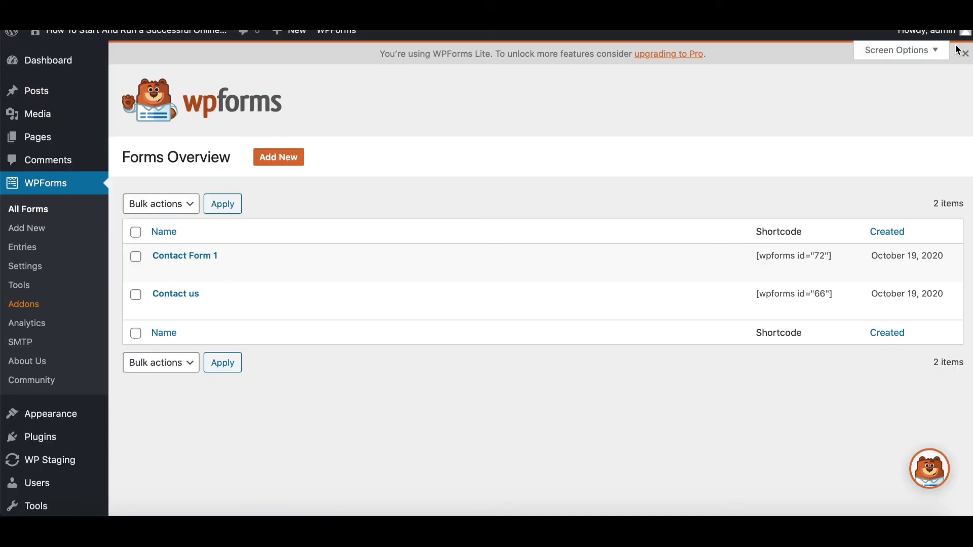
- Visit the live site, check the Contact Form page's name, email and message fields, and return to the dashboard
mouse_move(79, 36)
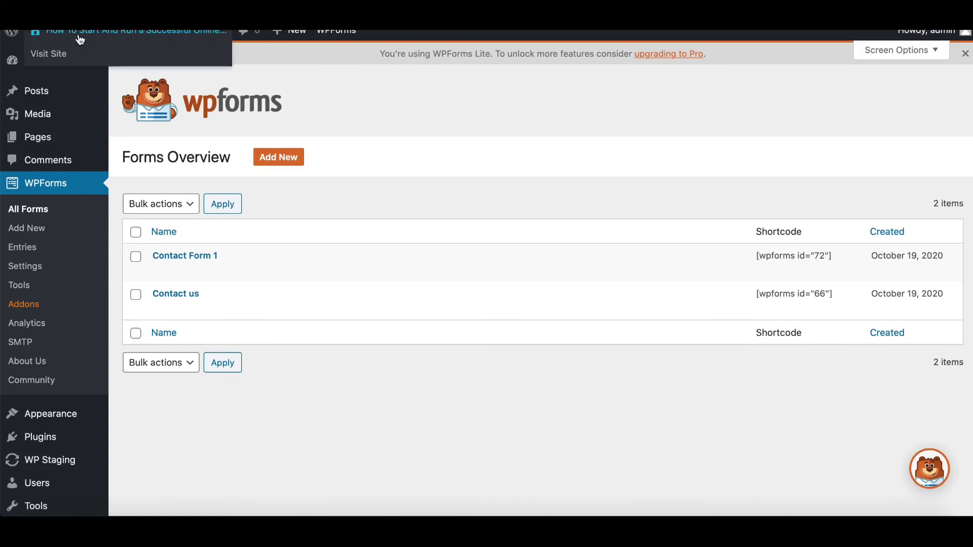
left_click(53, 55)
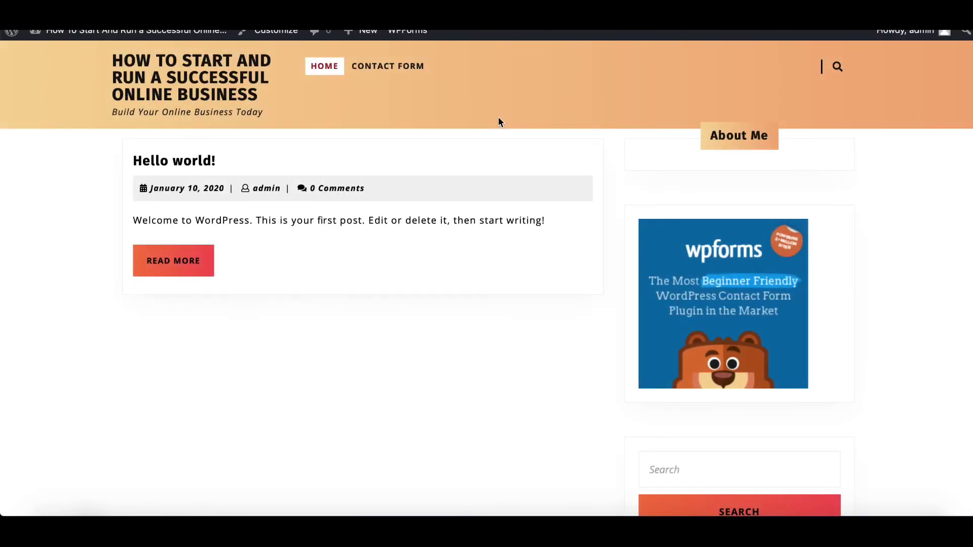
left_click(405, 69)
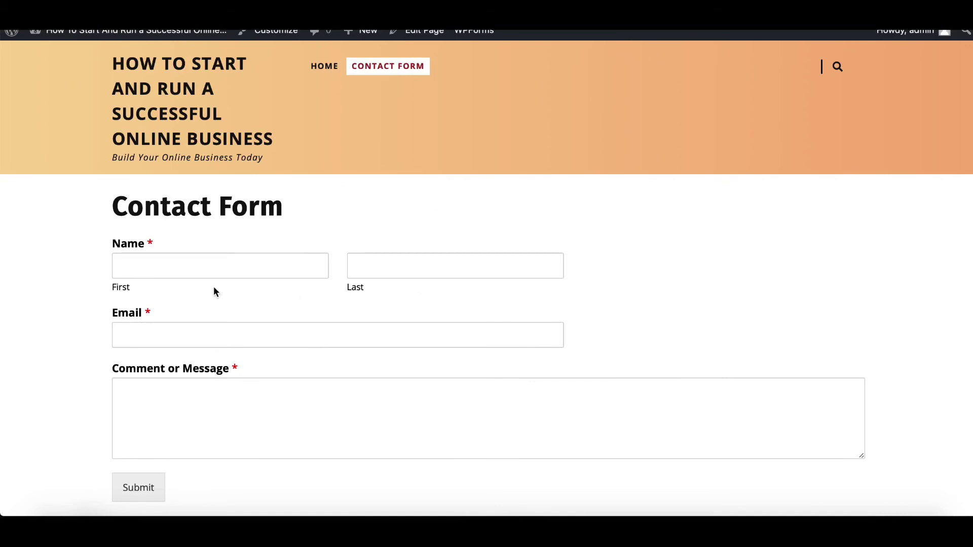
left_click(135, 267)
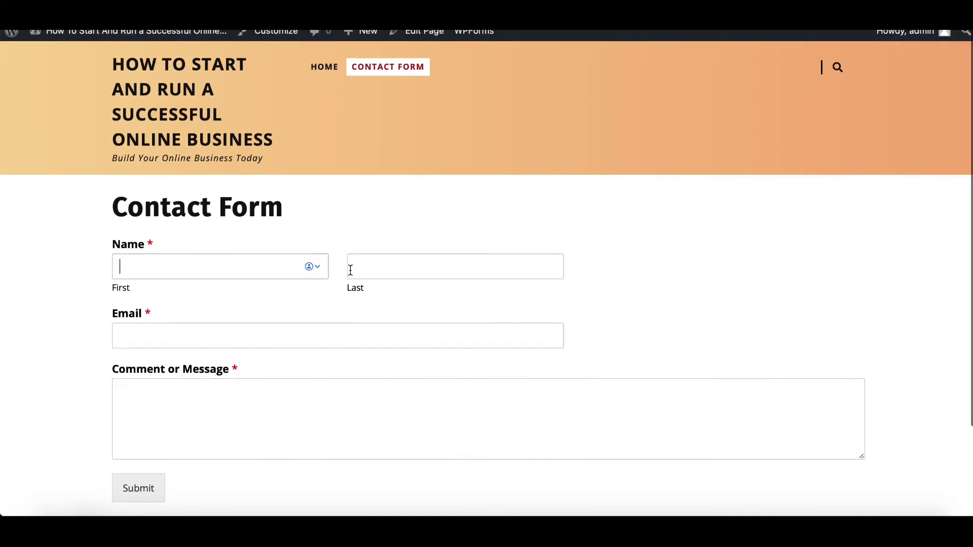
left_click(472, 271)
scroll(459, 304, "down", 3)
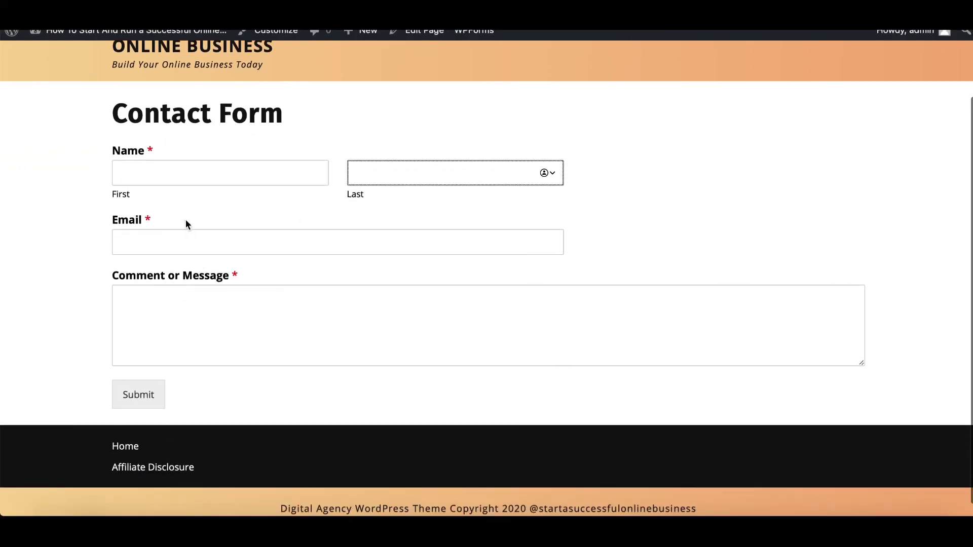
left_click(207, 177)
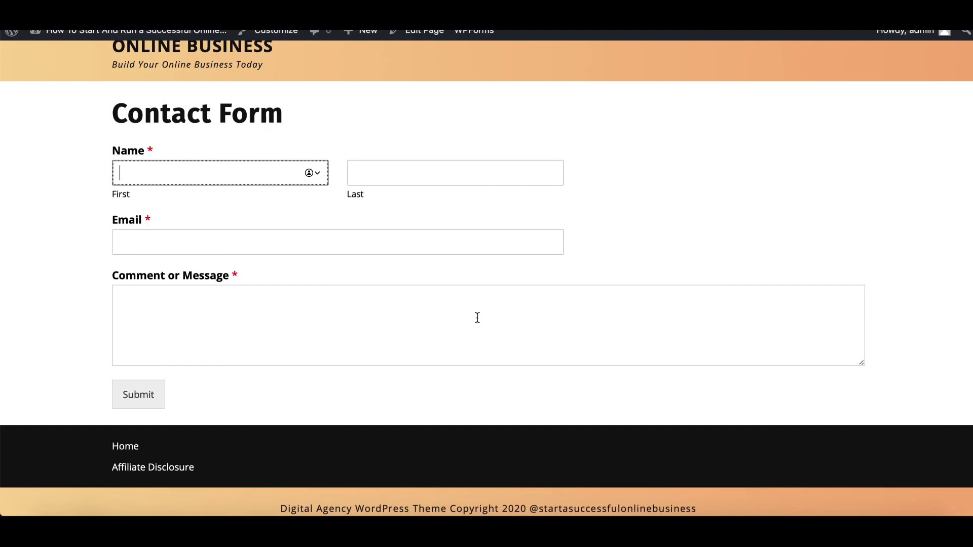
mouse_move(76, 34)
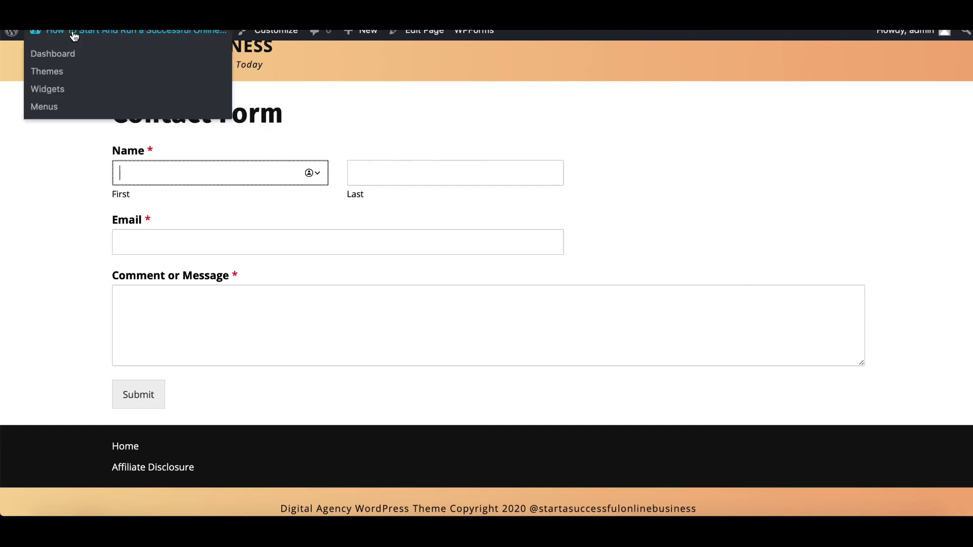
left_click(51, 59)
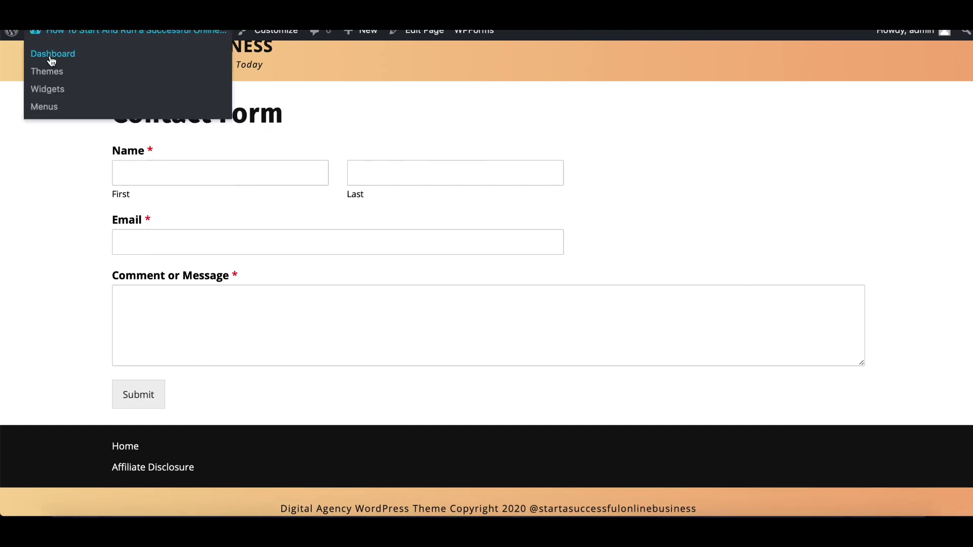